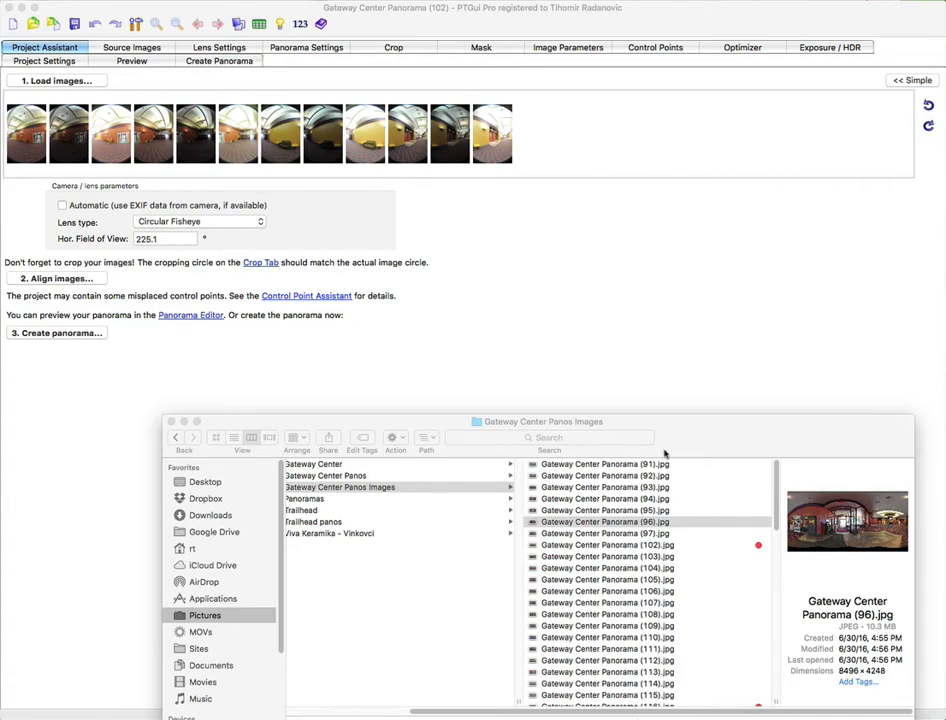
# Select Gateway Center Panorama (93).jpg in the images folder and preview it full-size in Quick Look.
pyautogui.click(557, 490)
pyautogui.click(557, 488)
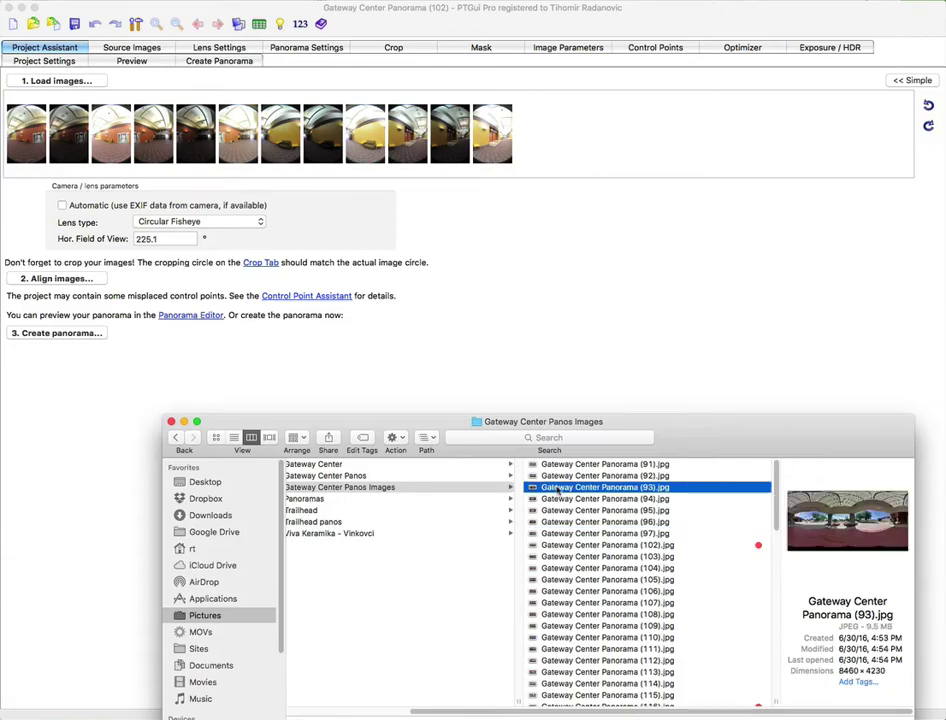
pyautogui.press('space')
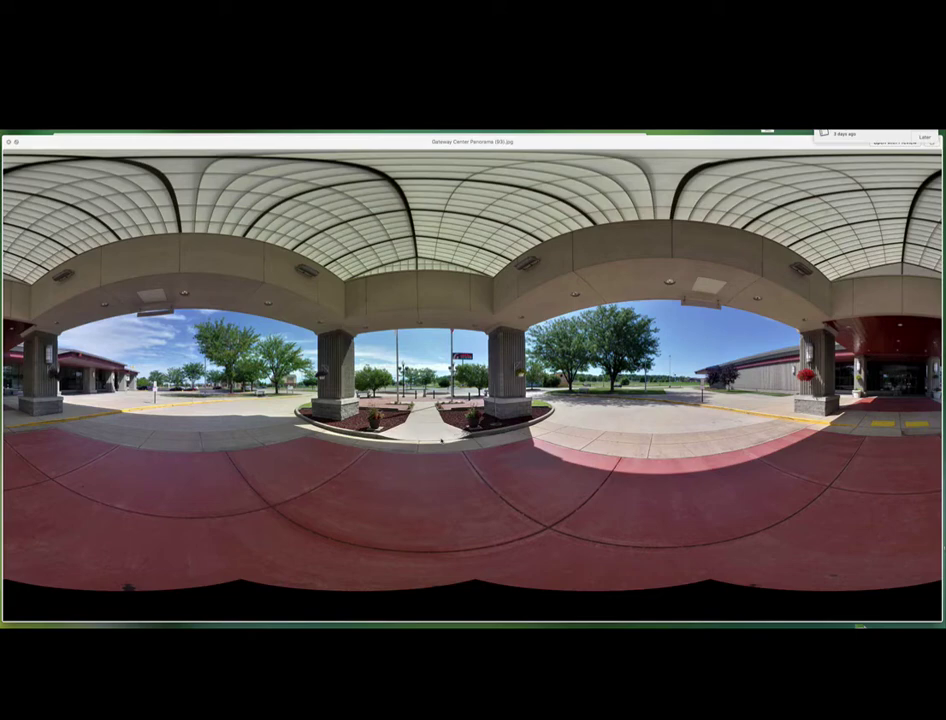
# Compare panoramas (84), (85), (86), (103), the purple-sofa hall and orange hallway, then close Quick Look.
pyautogui.press('Up')
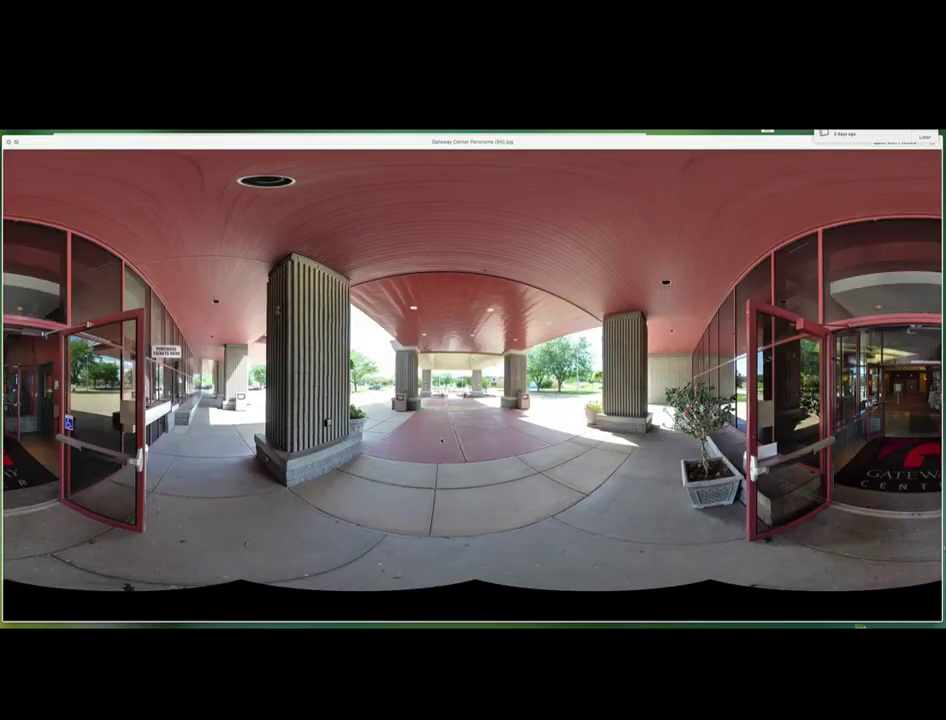
pyautogui.press('Down')
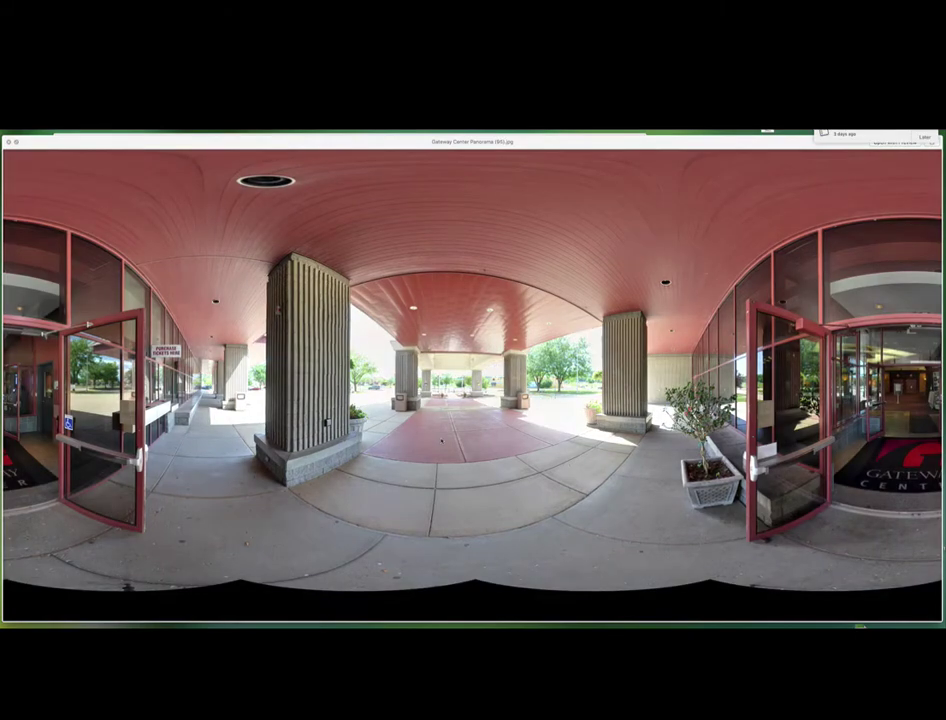
pyautogui.press('Down')
pyautogui.press('Down')
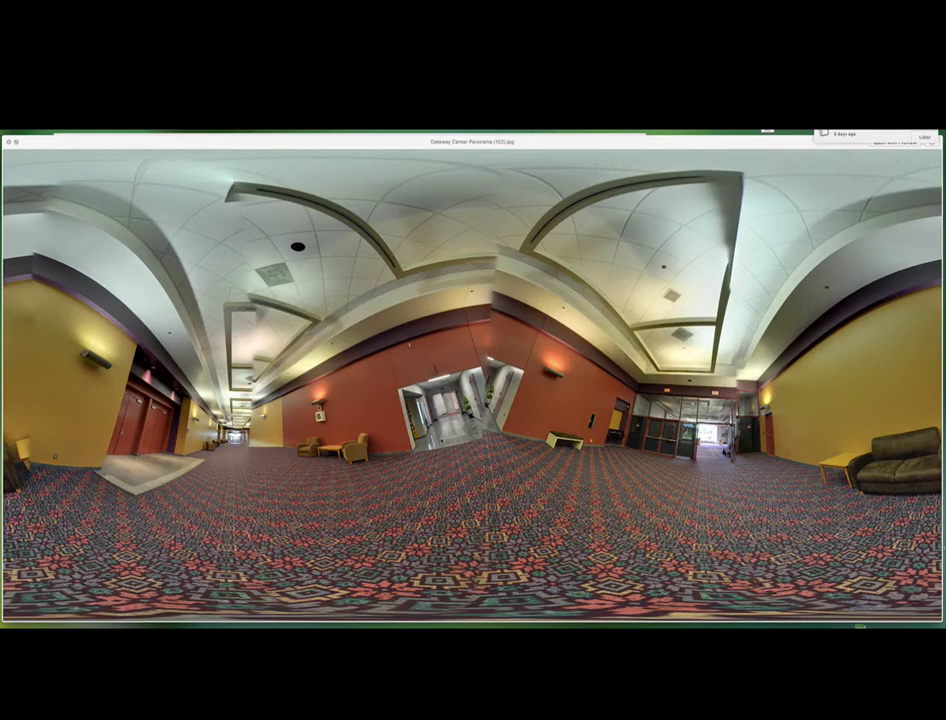
pyautogui.press('Down')
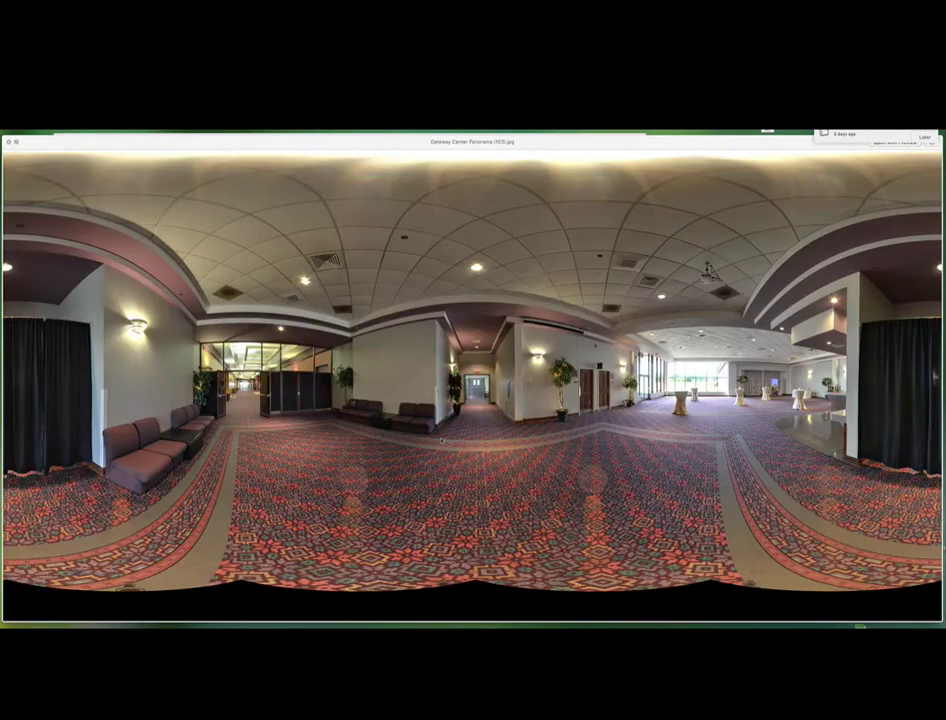
pyautogui.press('Down')
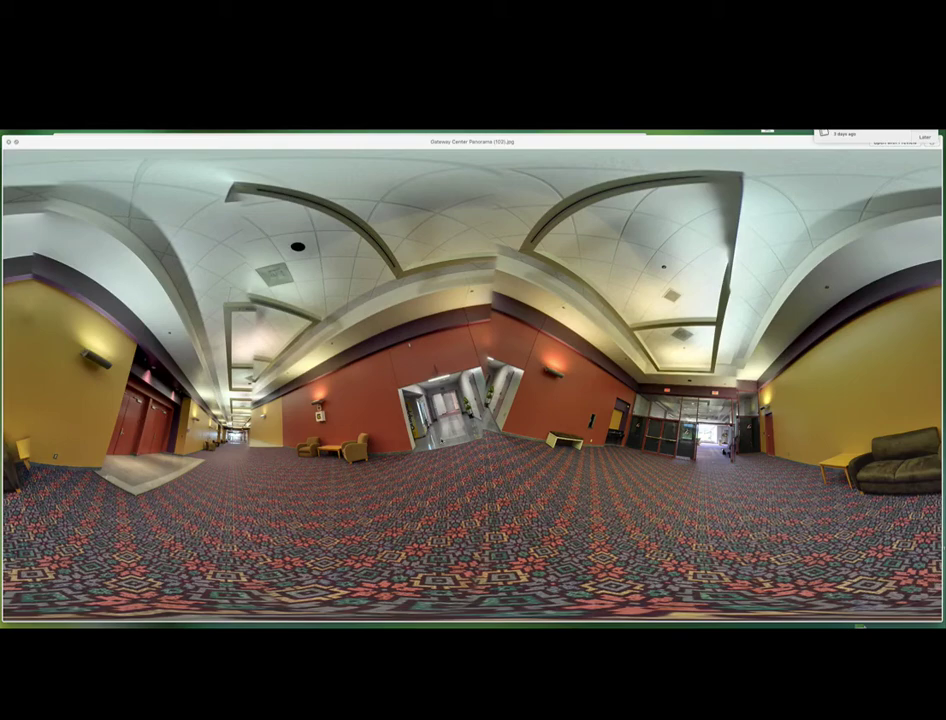
pyautogui.press('Down')
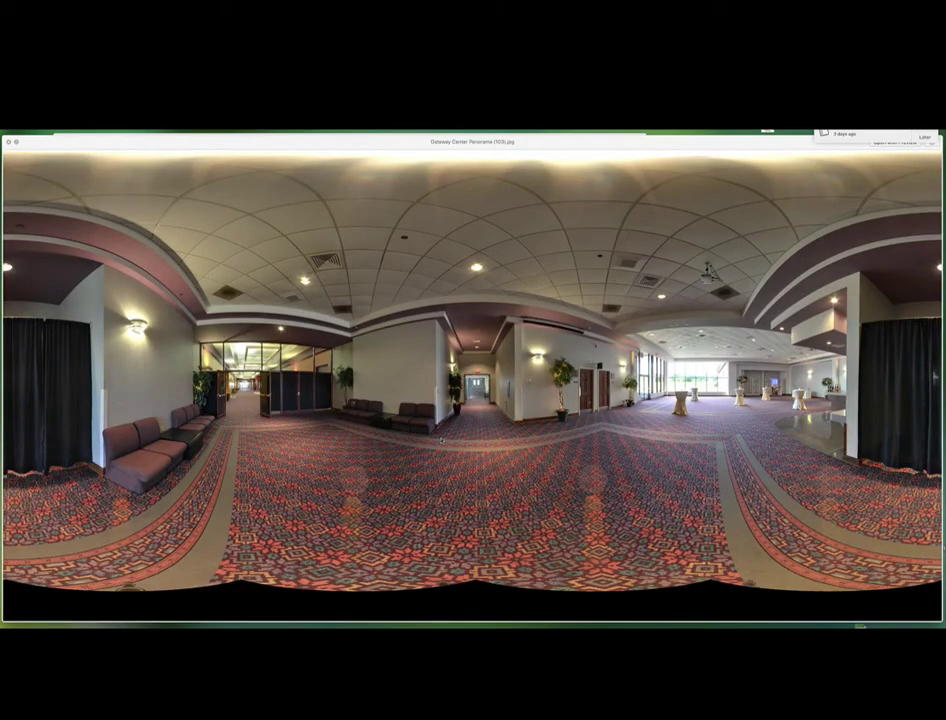
pyautogui.press('Down')
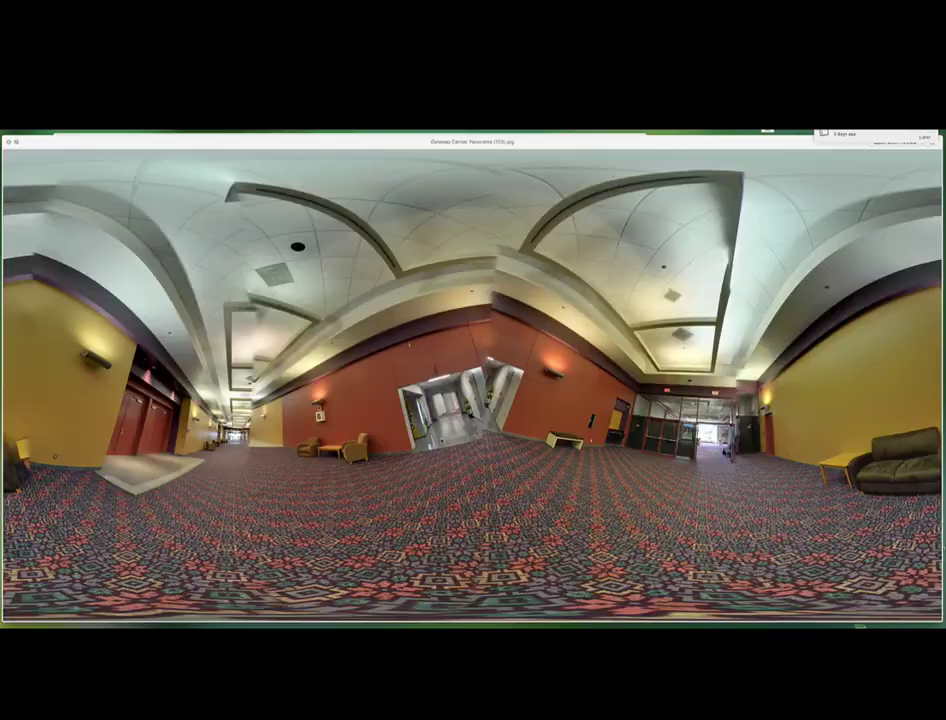
pyautogui.press('space')
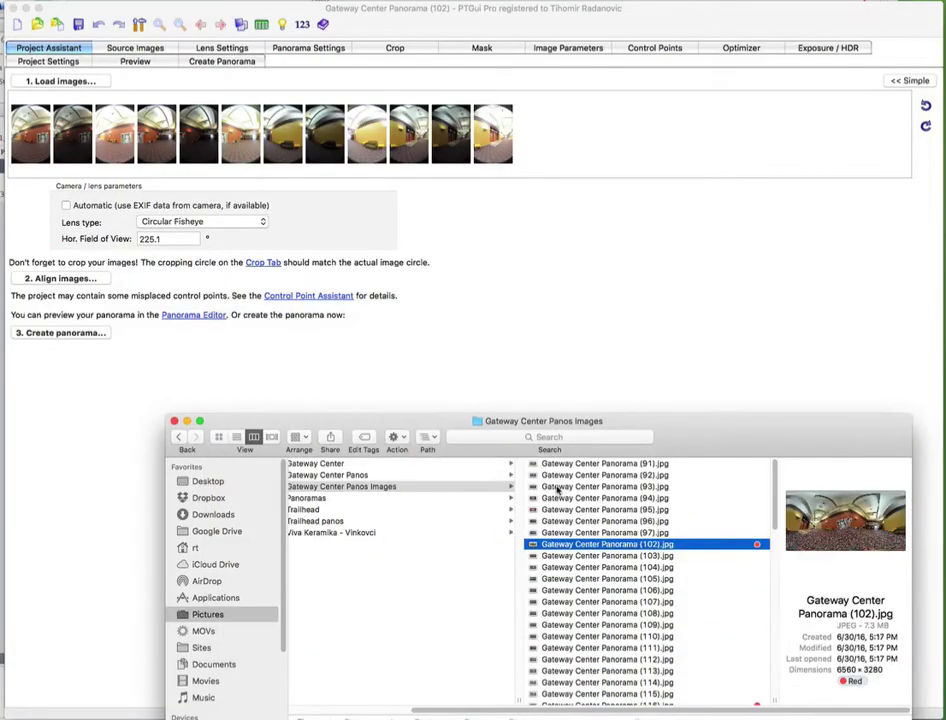
# Drag the Finder window to the lower right and activate the Gateway Center Panorama (102) project.
pyautogui.moveTo(712, 424); pyautogui.dragTo(907, 467)
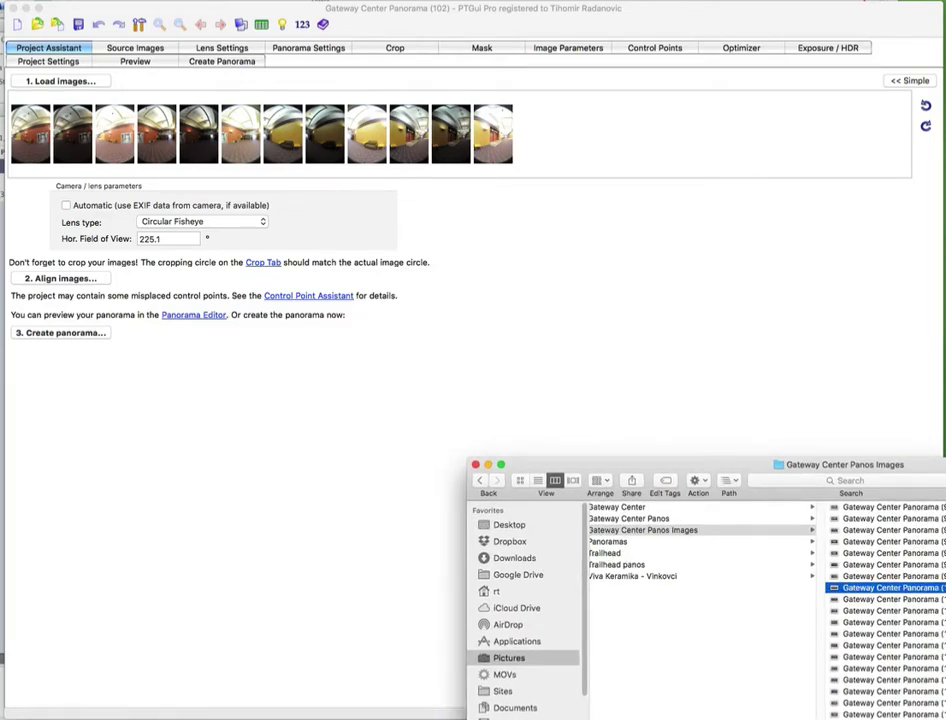
pyautogui.click(770, 374)
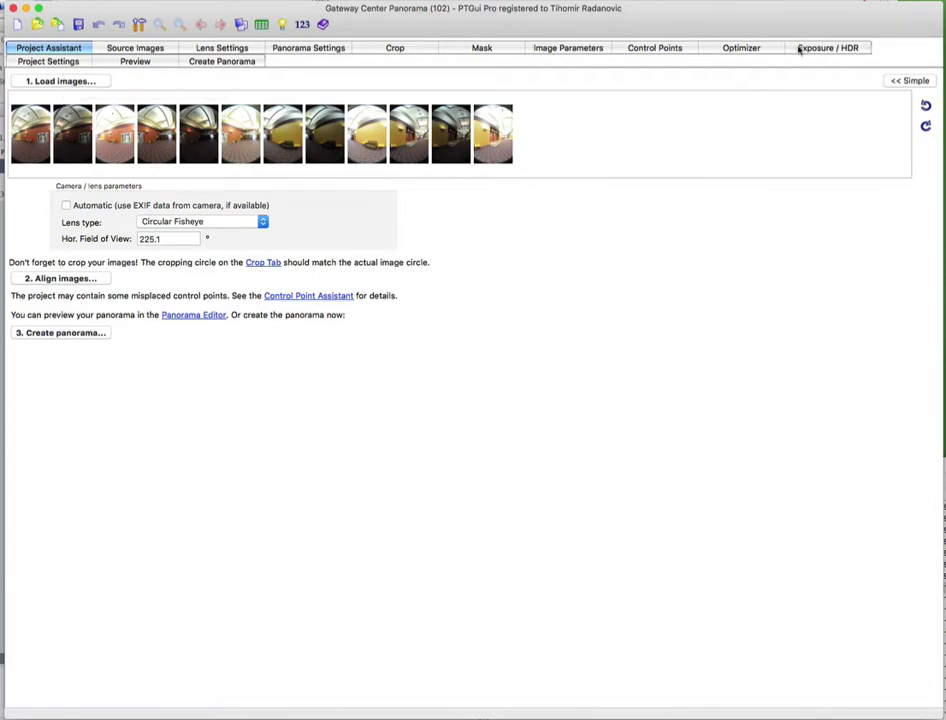
# Stitch a 1132×566 preview into PTGui Viewer, look up toward the ceiling, then close it.
pyautogui.click(136, 61)
pyautogui.click(60, 155)
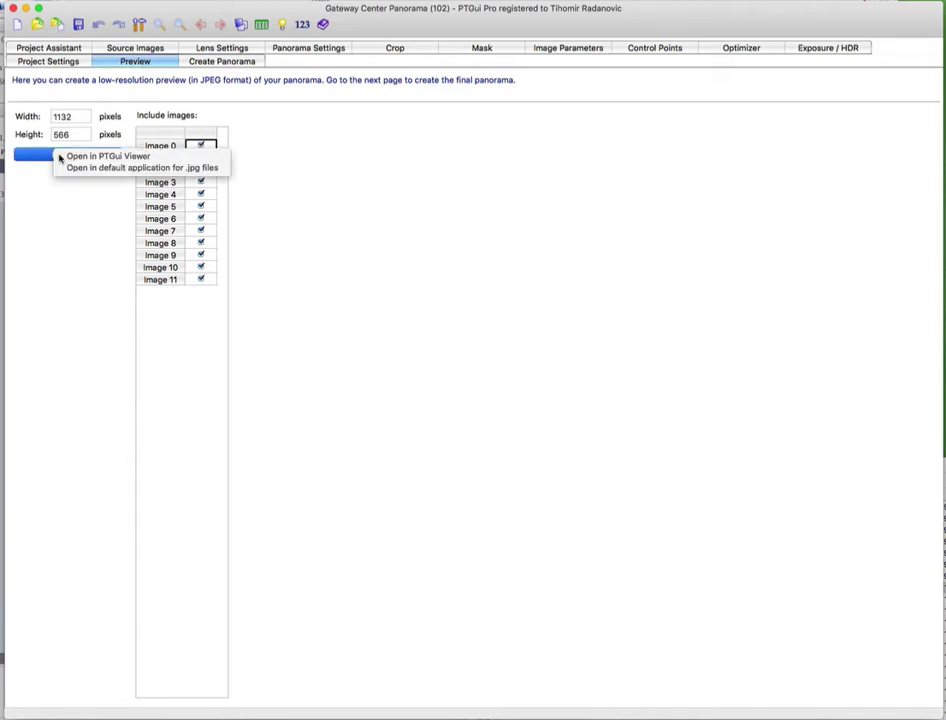
pyautogui.click(133, 160)
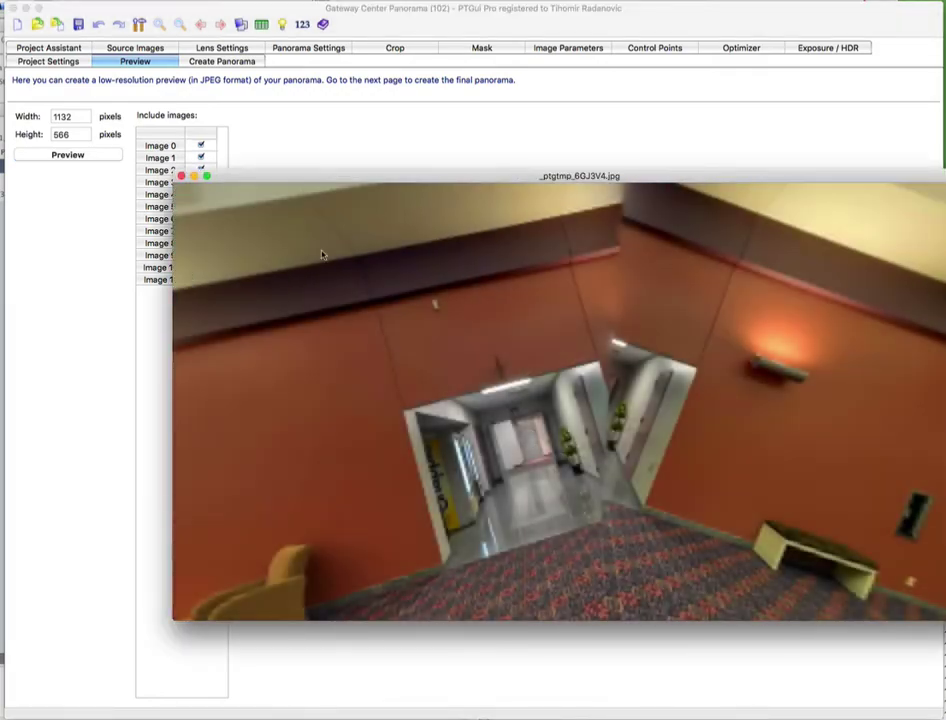
pyautogui.moveTo(726, 424); pyautogui.dragTo(370, 272)
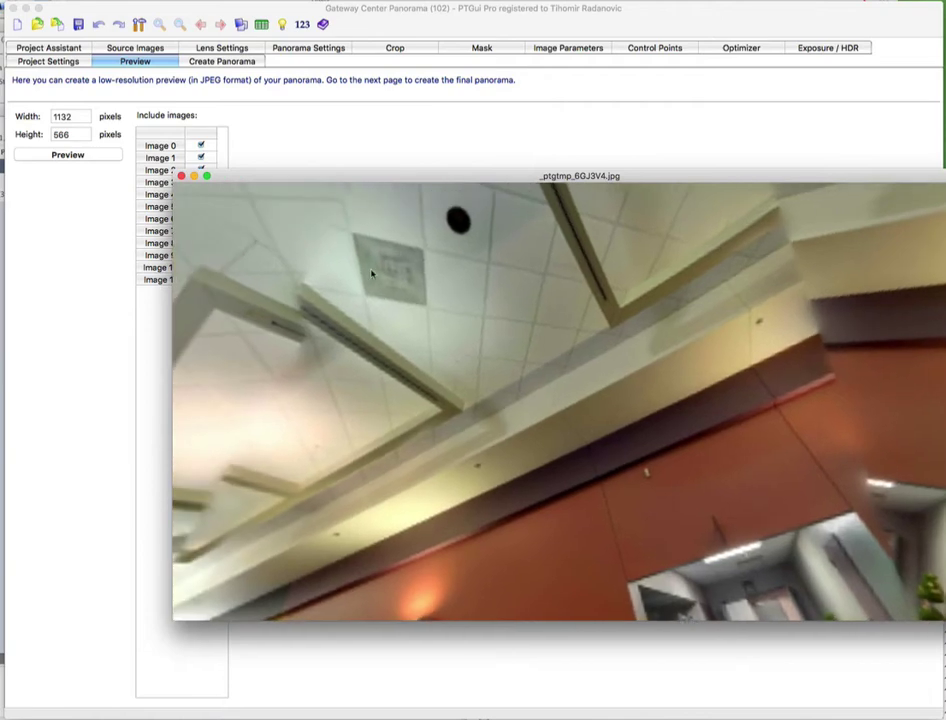
pyautogui.click(181, 176)
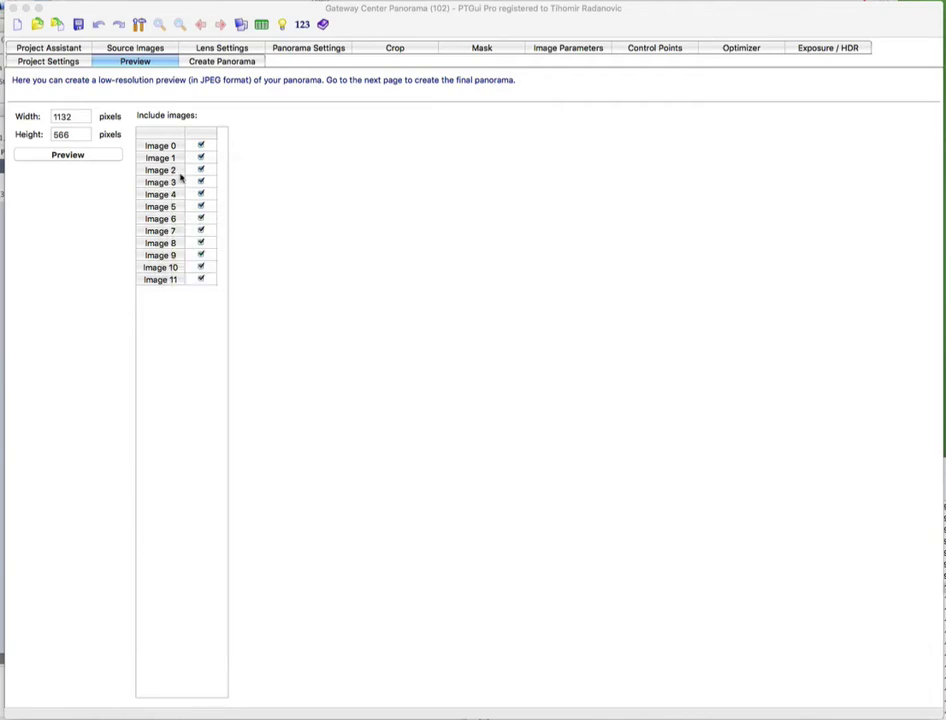
# Load the lens parameters from the camera's EXIF data and review the source image list.
pyautogui.click(67, 49)
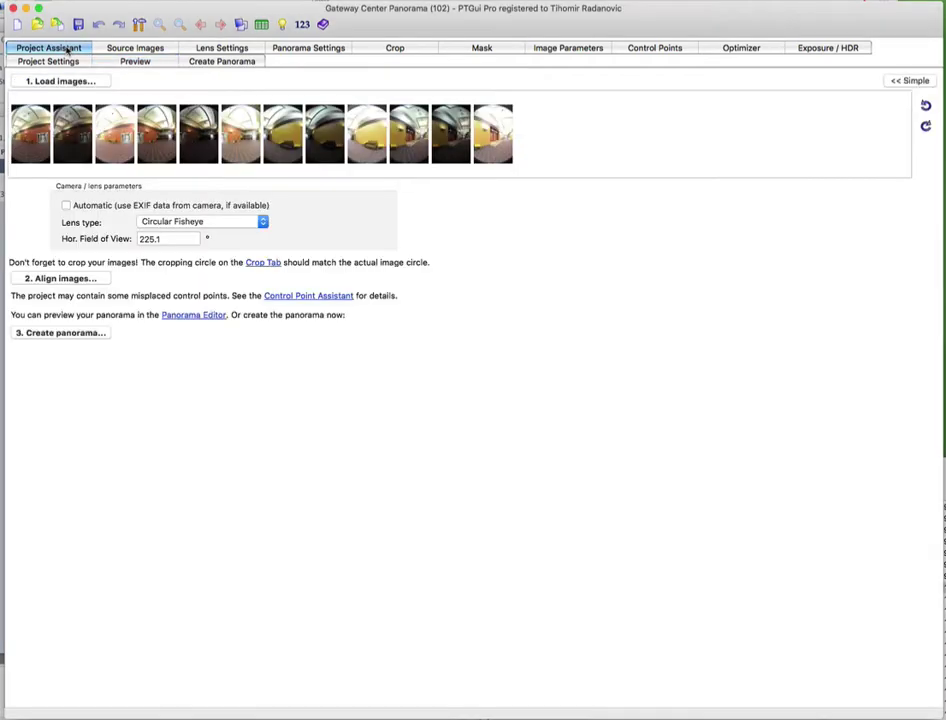
pyautogui.click(67, 205)
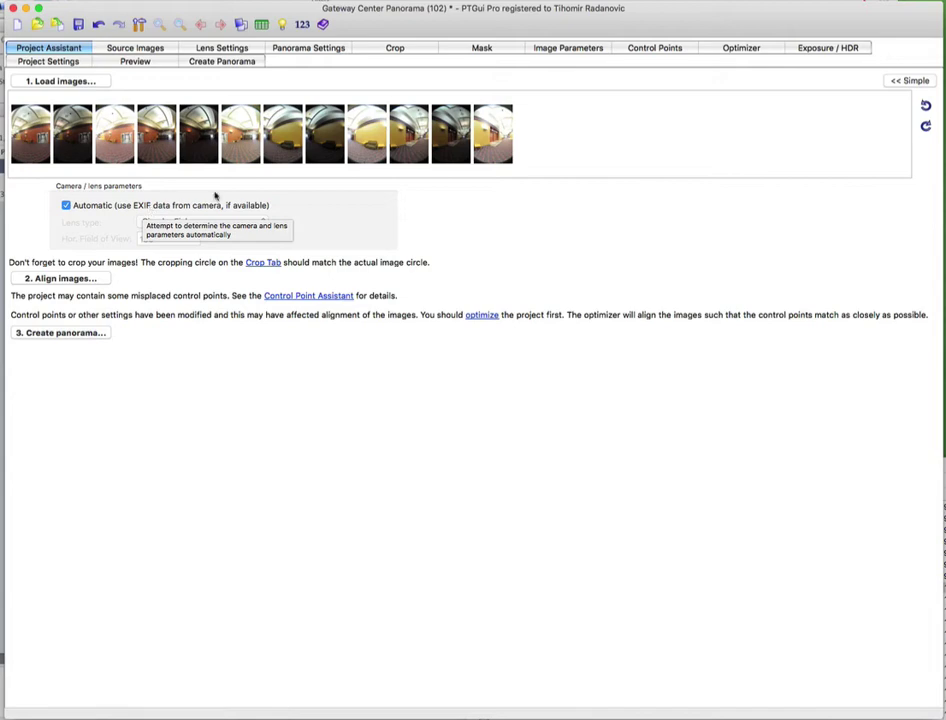
pyautogui.click(137, 49)
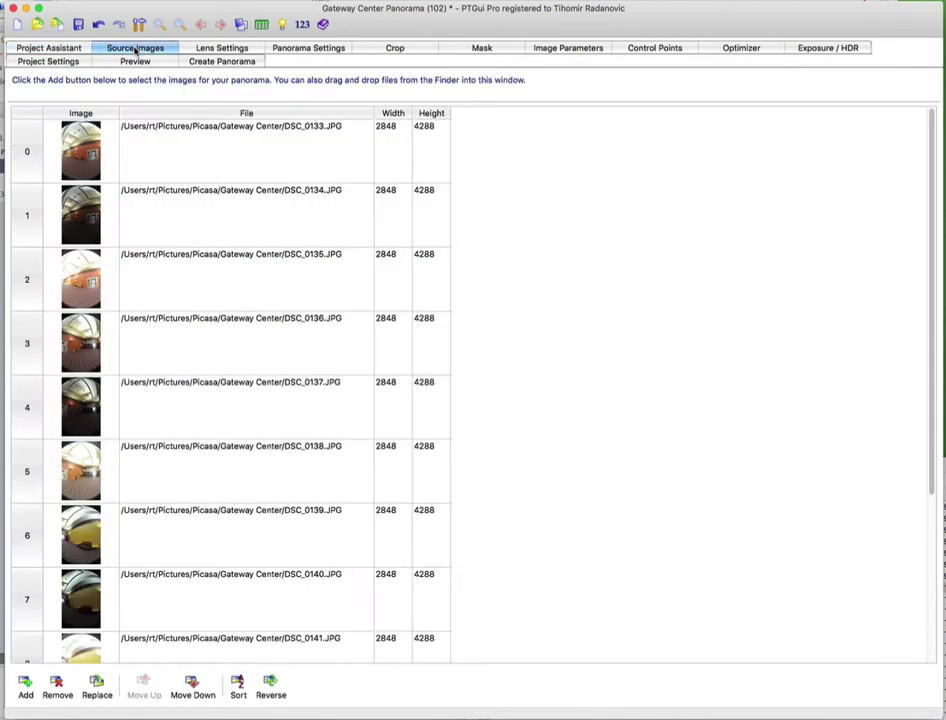
# Review lens and panorama settings, then enlarge the fisheye crop circle to 4136×4136 (left -640, top 83).
pyautogui.click(222, 50)
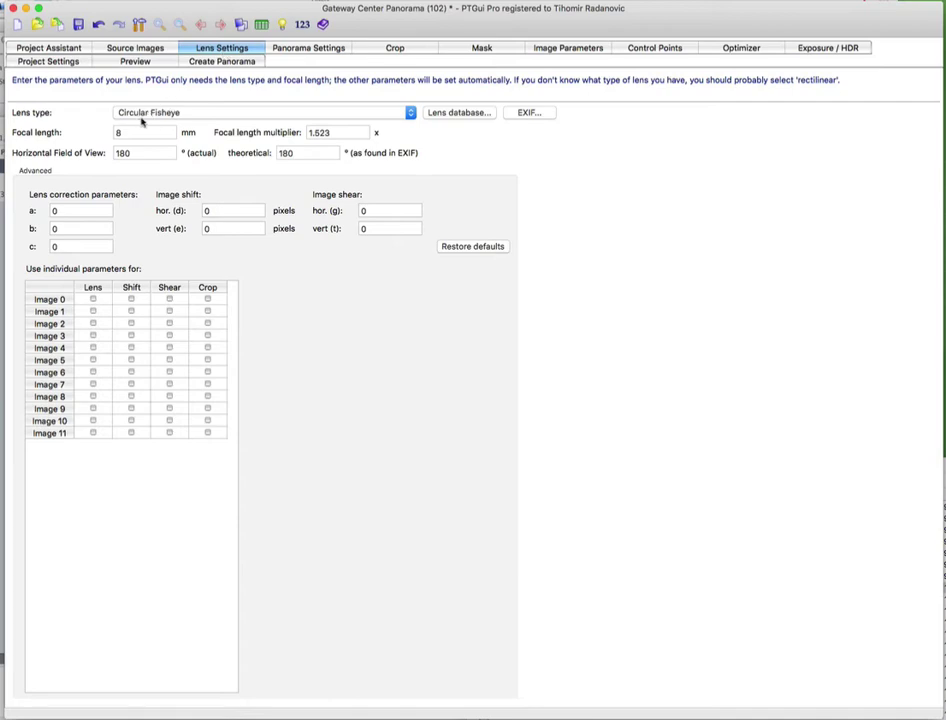
pyautogui.click(321, 50)
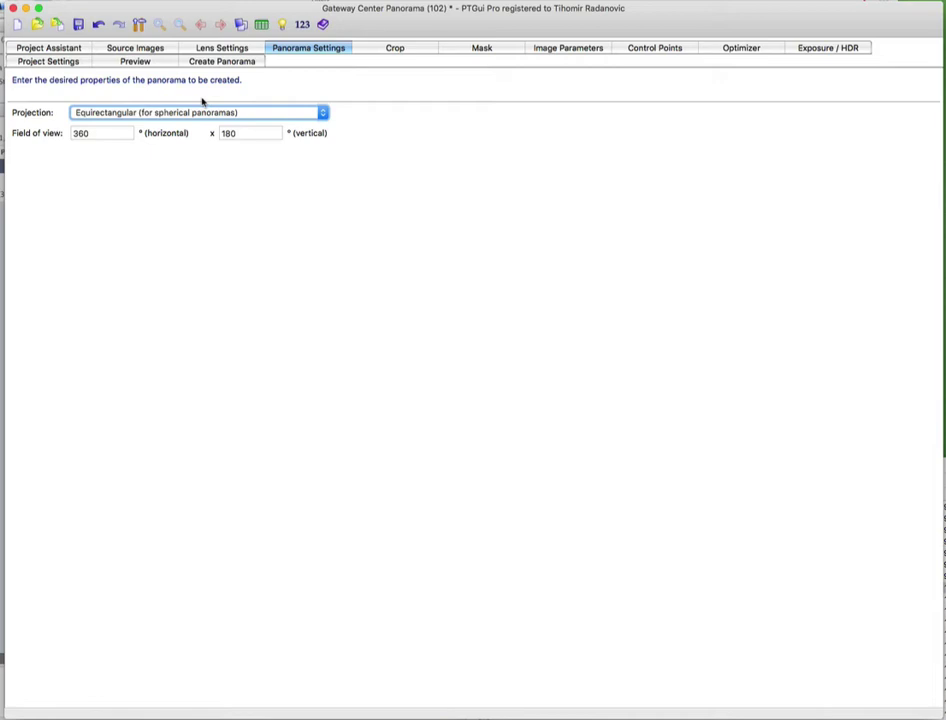
pyautogui.click(407, 52)
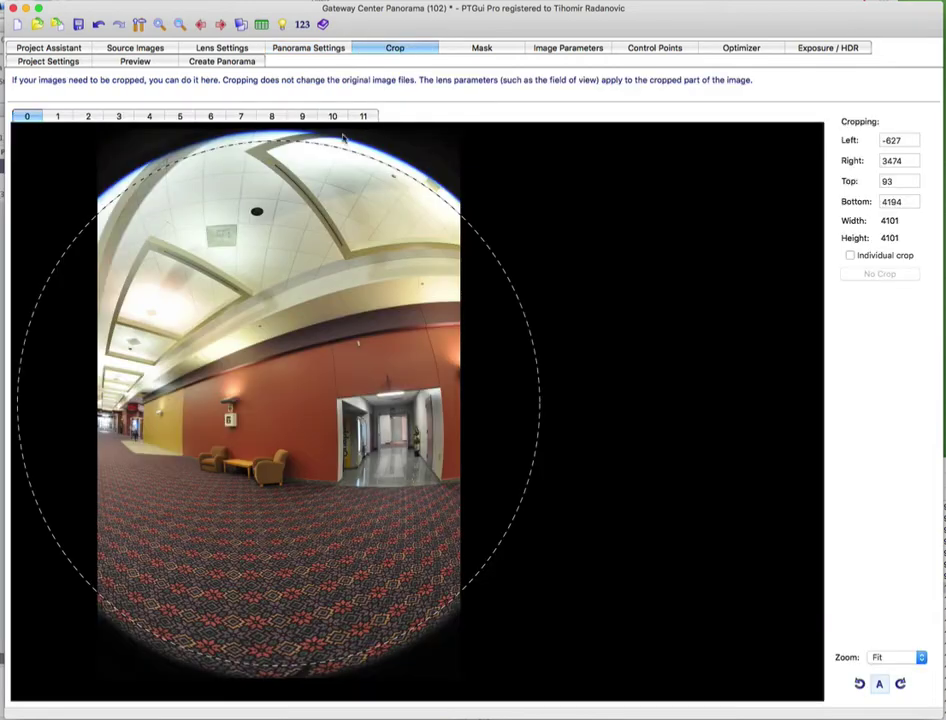
pyautogui.moveTo(331, 144); pyautogui.dragTo(272, 228)
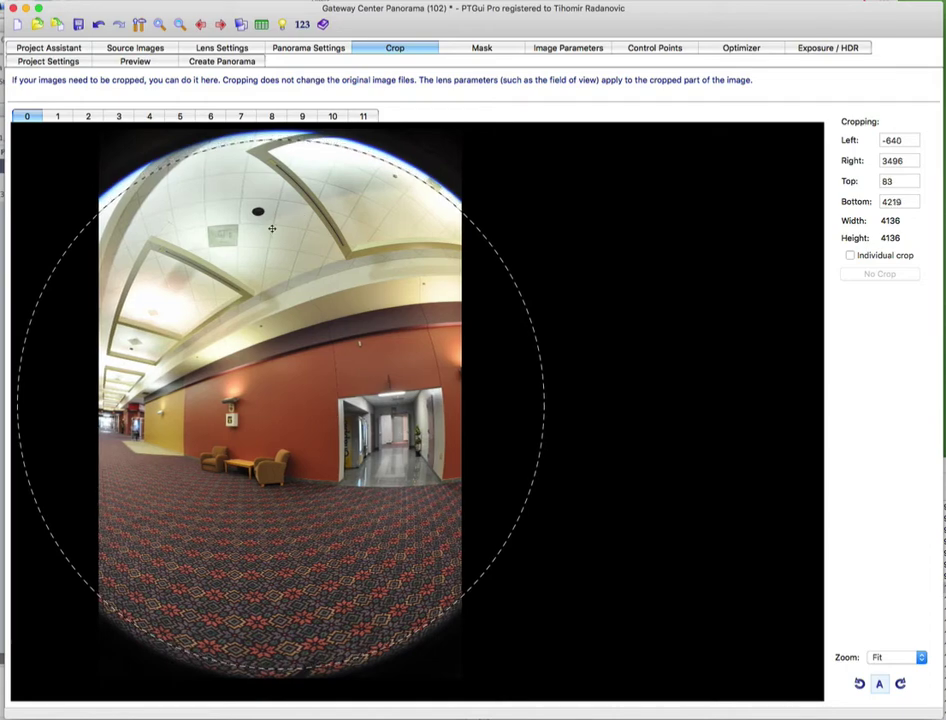
# View the Mask page, then the Image Parameters table with the 1/4, 1/15 and 1 s brackets.
pyautogui.click(497, 50)
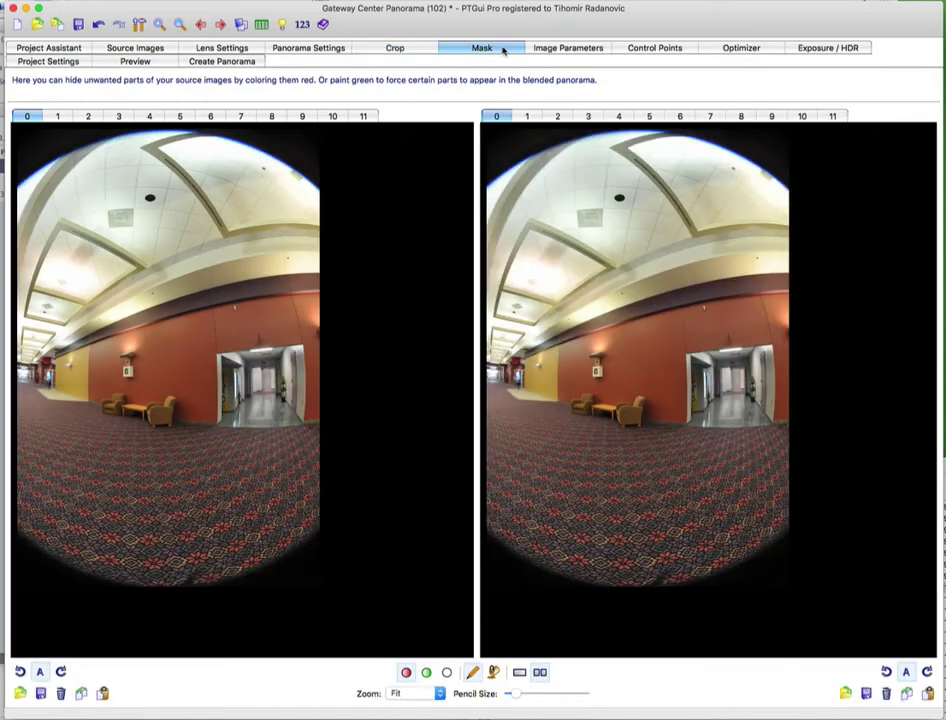
pyautogui.click(570, 49)
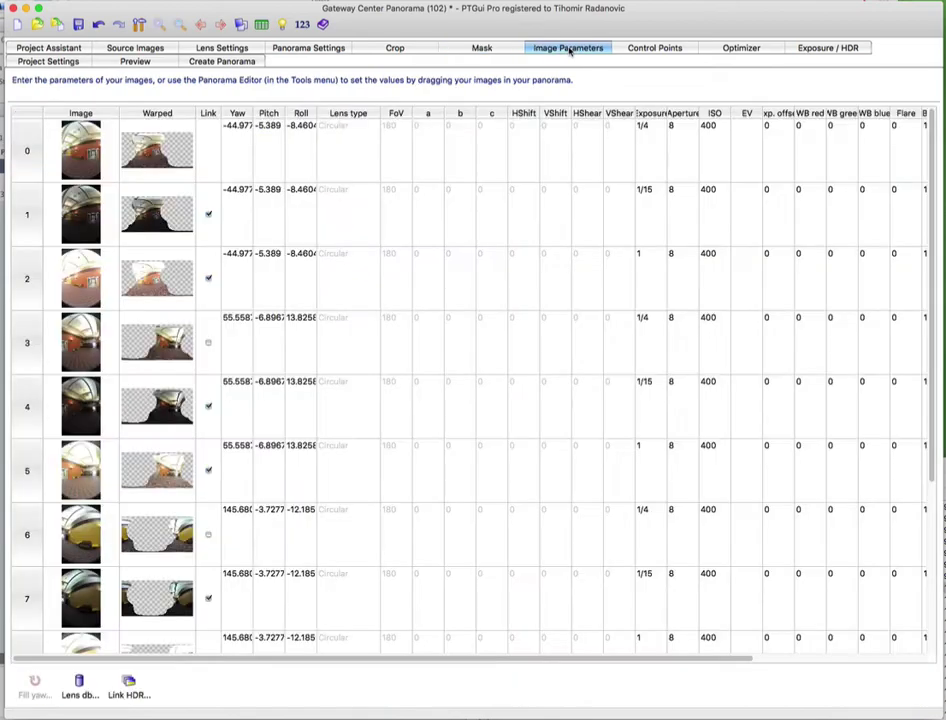
# Open the Control Points page for images 6 and 9 and drop down the Control Points menu.
pyautogui.click(662, 49)
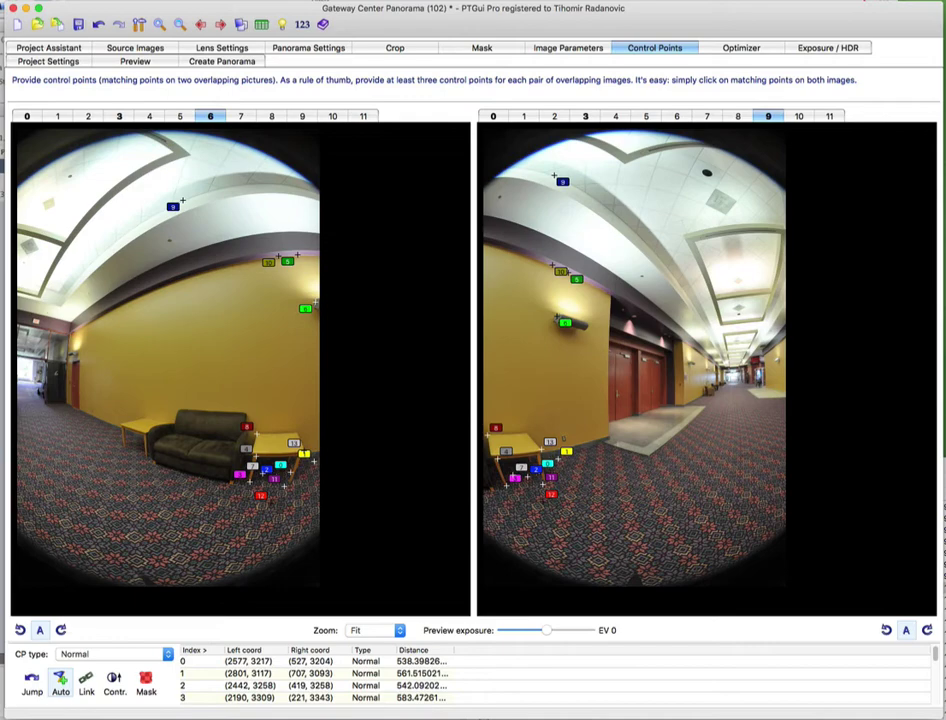
pyautogui.click(50, 1)
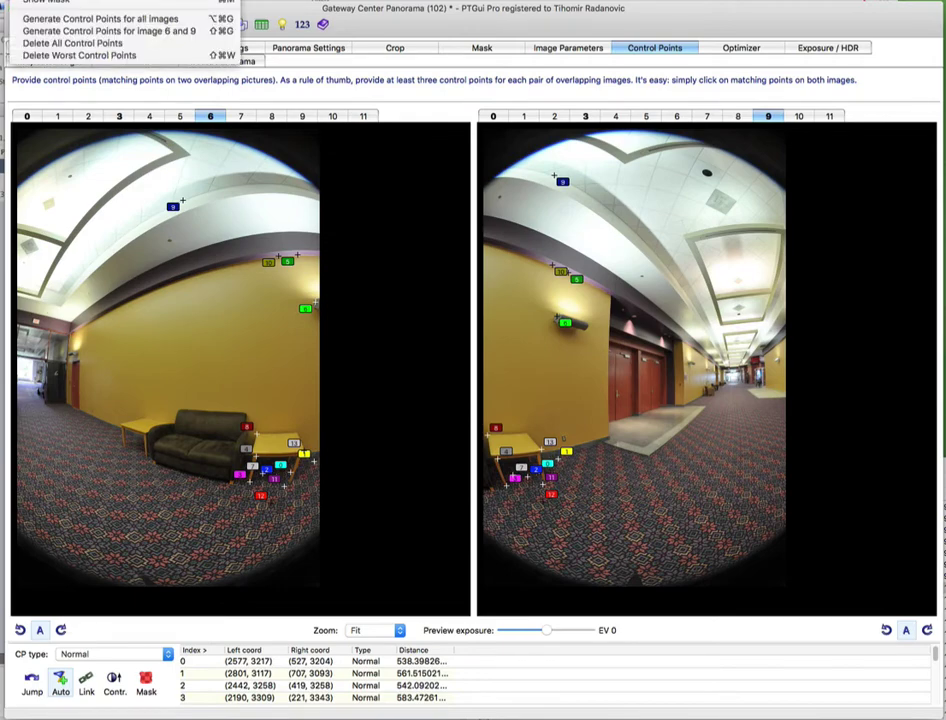
# Delete all control points, then pair image 0 on the left with image 3 on the right.
pyautogui.click(47, 43)
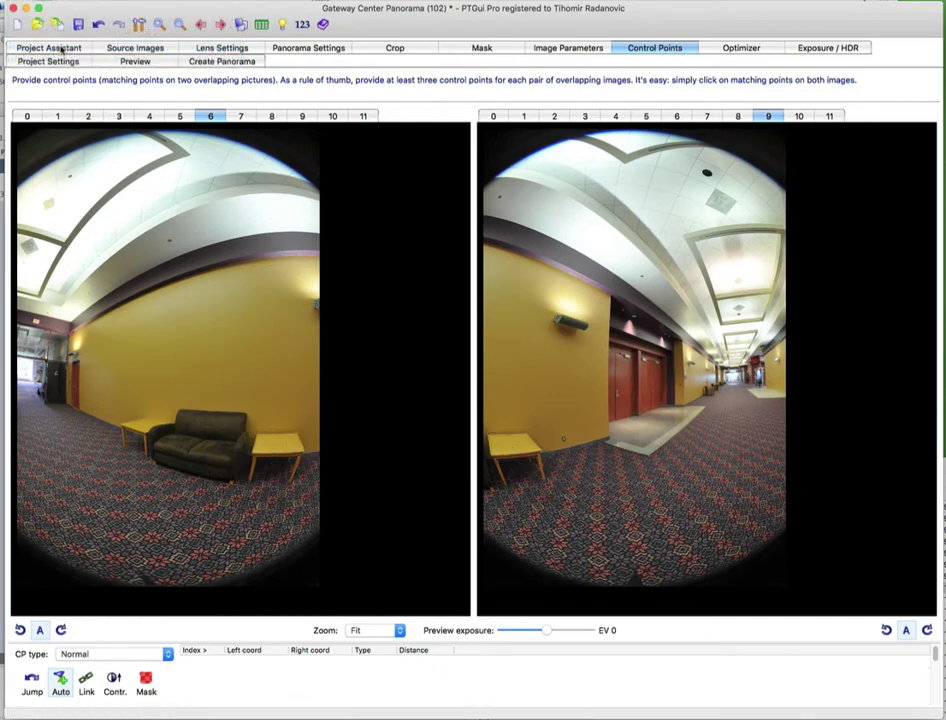
pyautogui.click(28, 116)
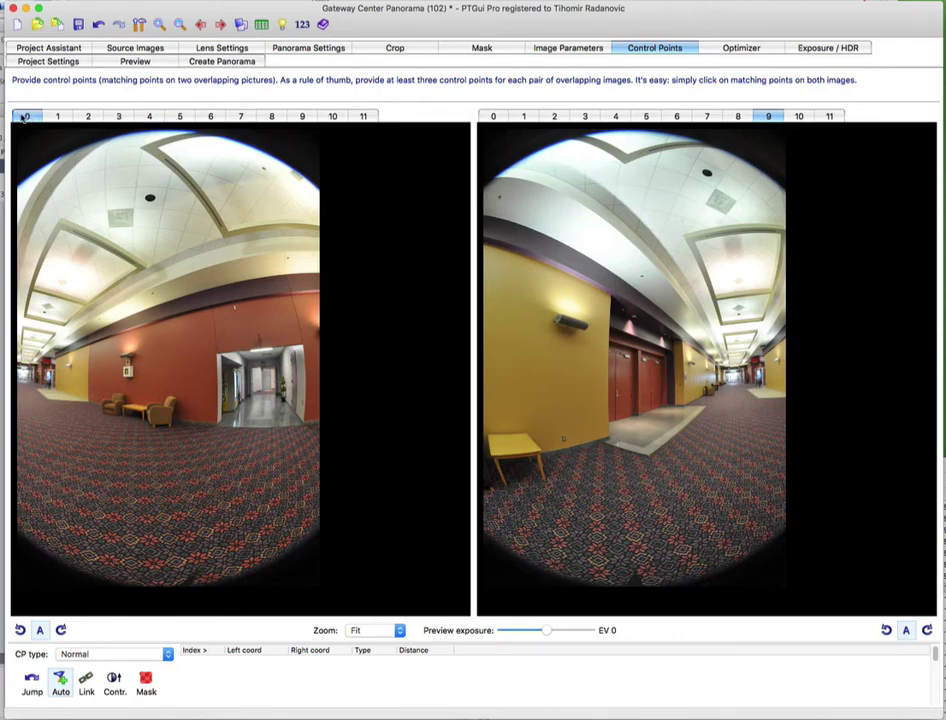
pyautogui.click(586, 117)
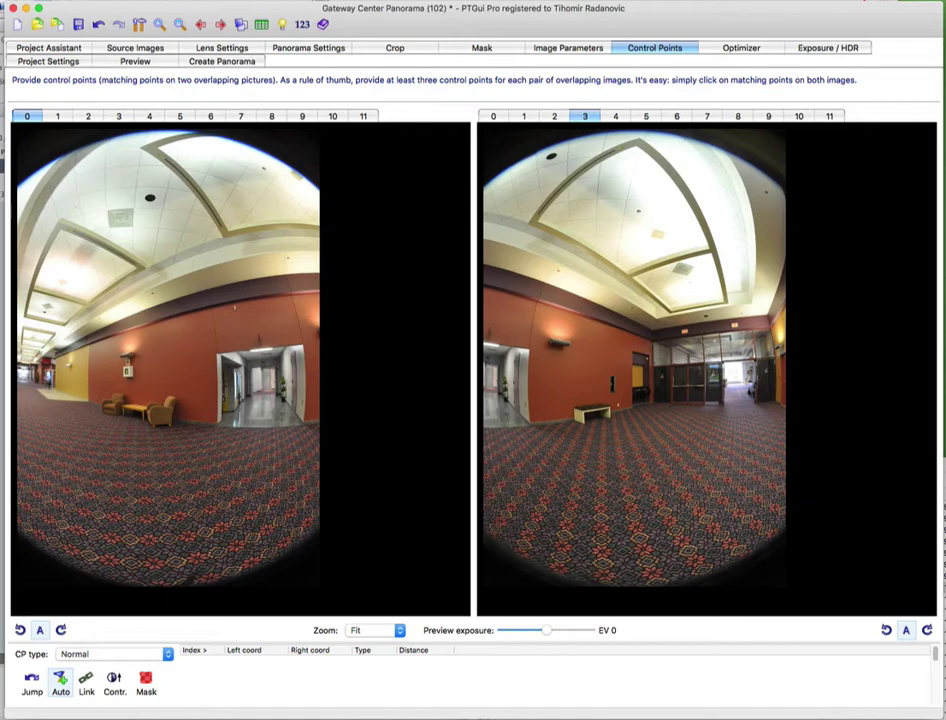
# Generate control points for images 0 and 3, then for images 3 and 6.
pyautogui.click(60, 2)
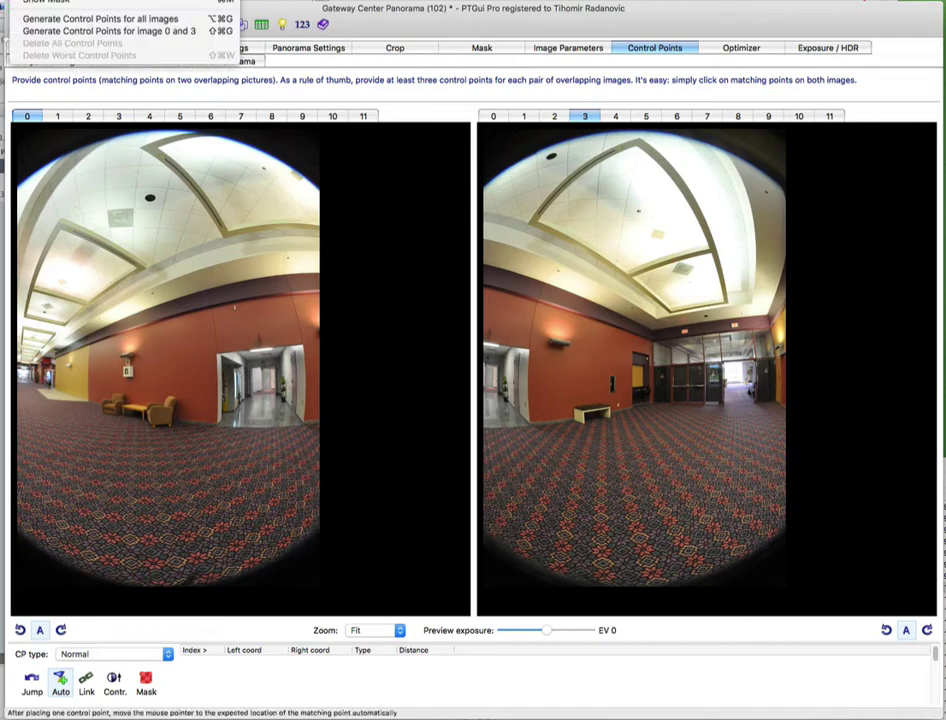
pyautogui.click(60, 32)
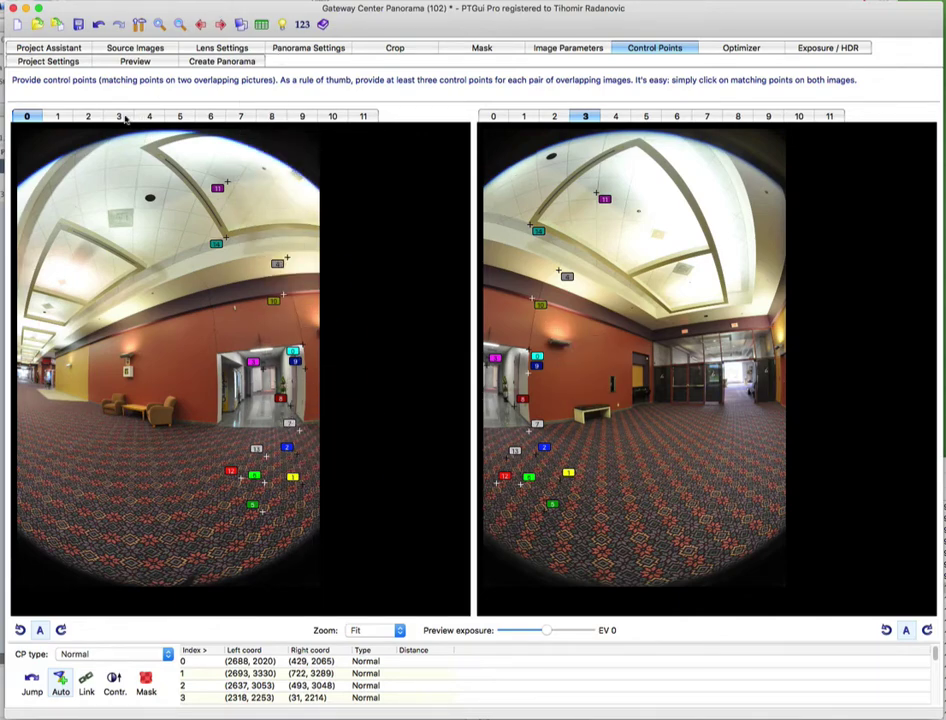
pyautogui.click(118, 116)
pyautogui.press('6')
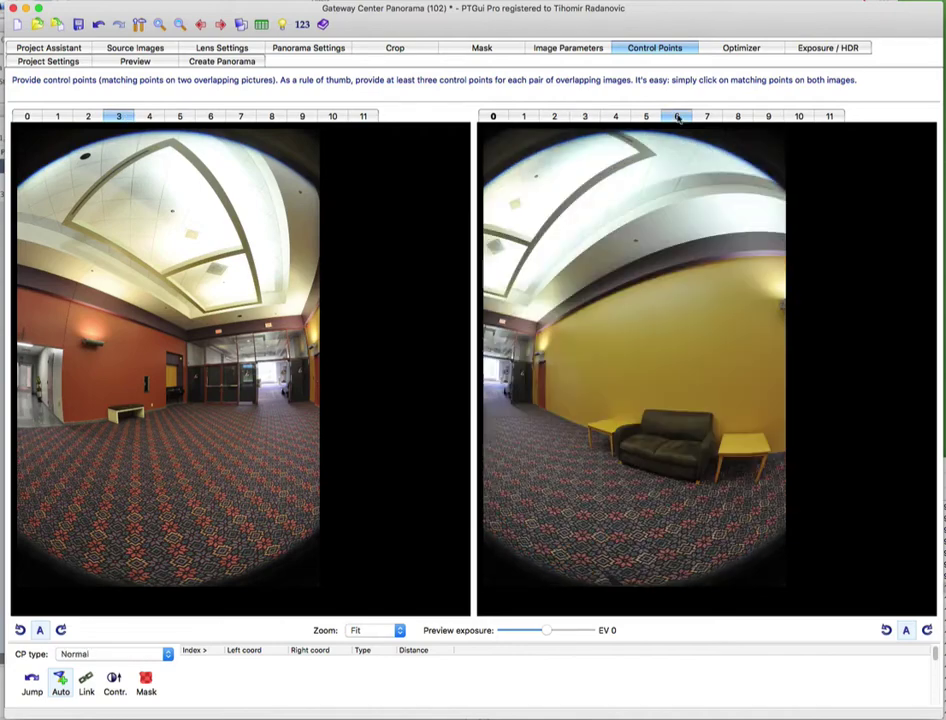
pyautogui.click(80, 0)
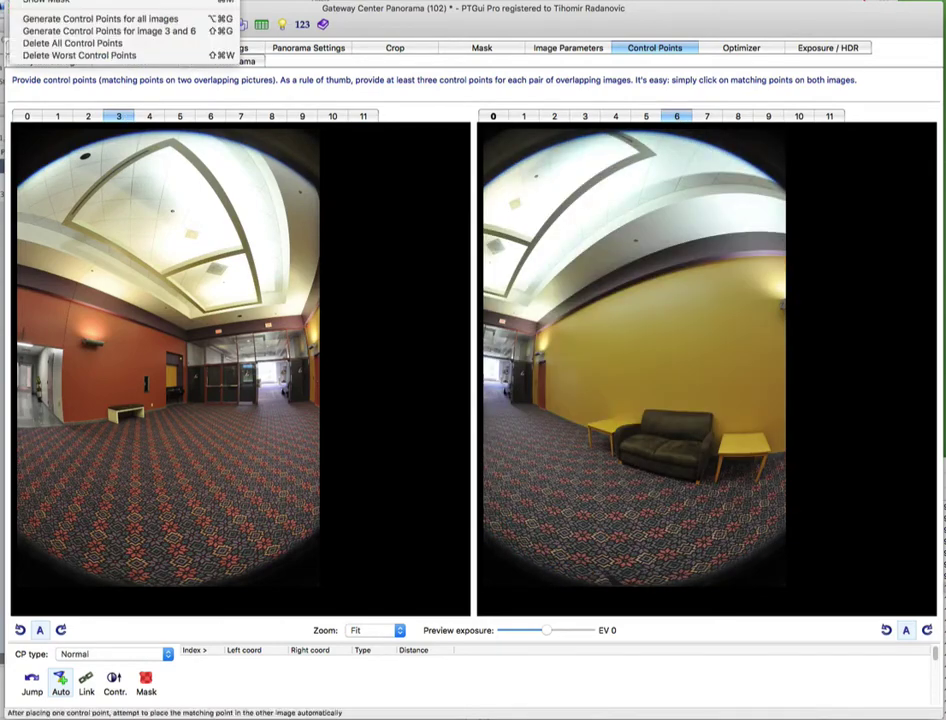
pyautogui.click(86, 32)
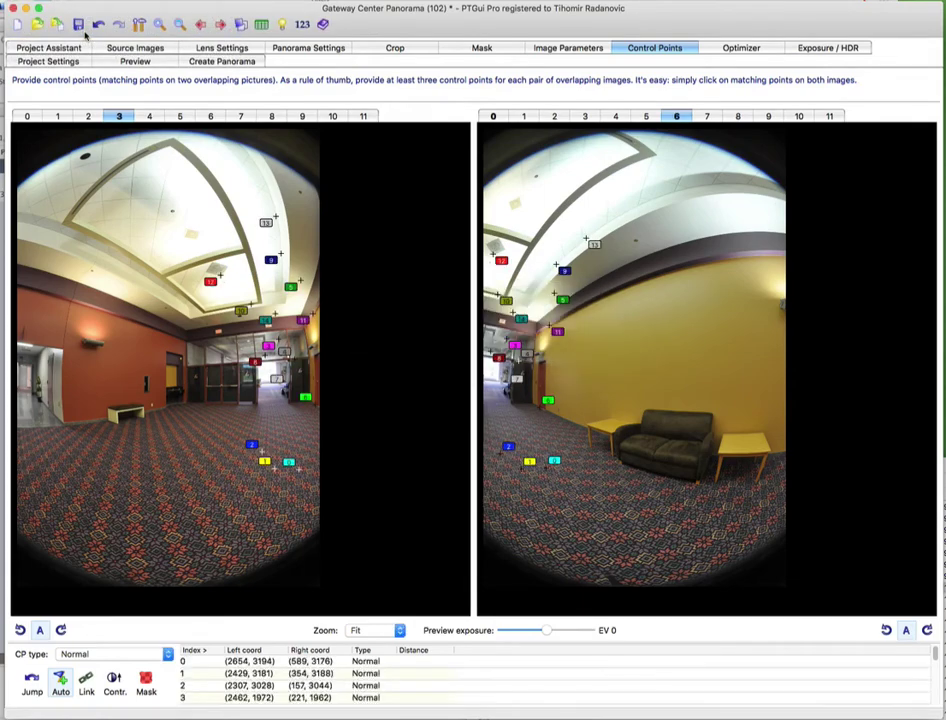
# Generate control points for images 6 and 9, then return image 0 to the left pane.
pyautogui.click(211, 116)
pyautogui.click(768, 116)
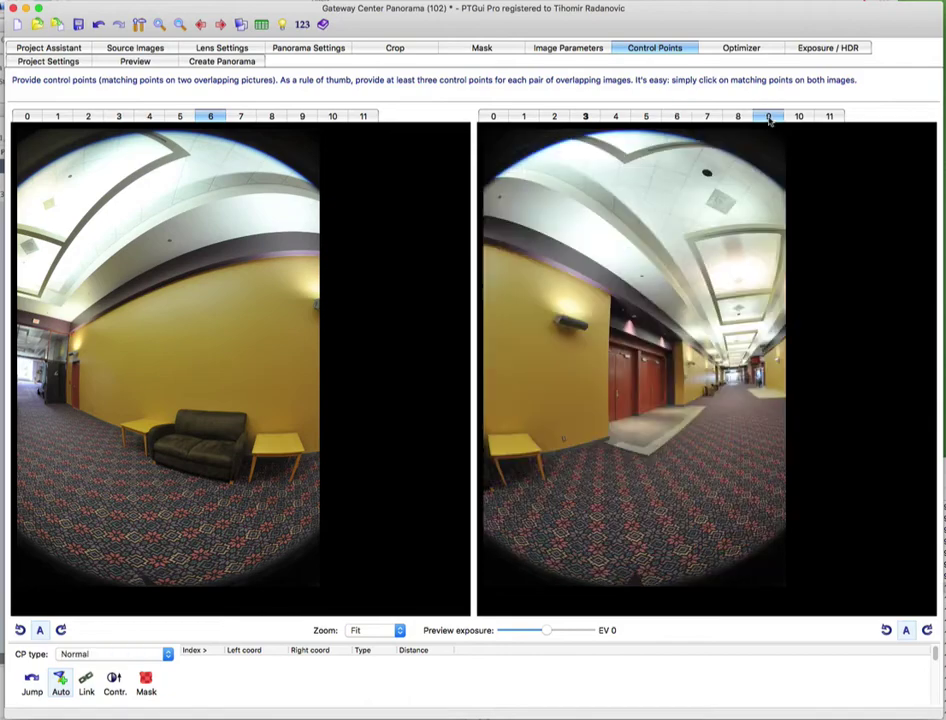
pyautogui.click(58, 0)
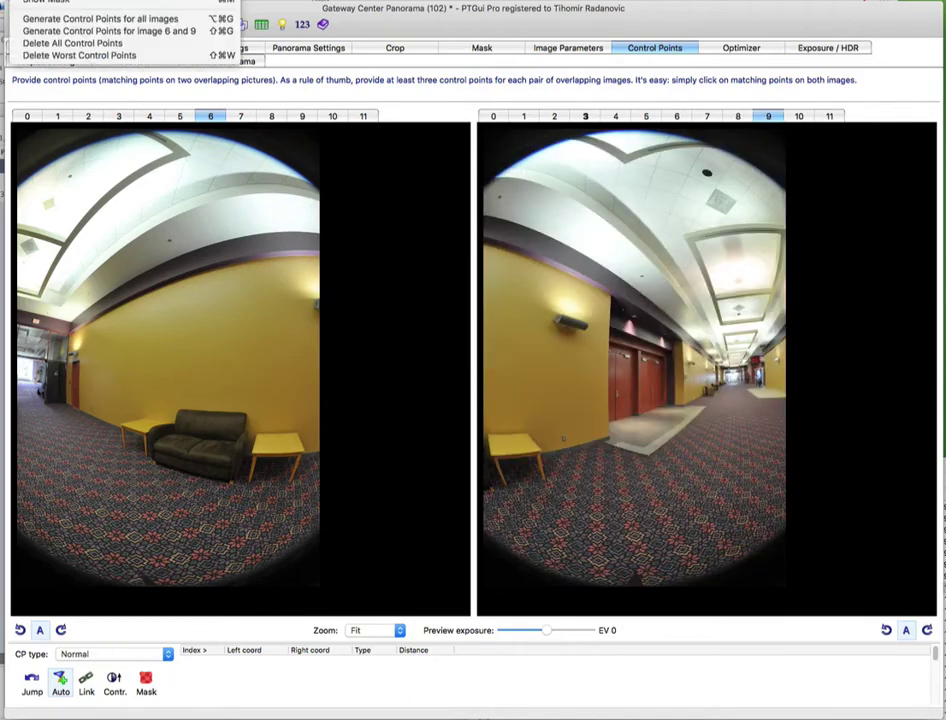
pyautogui.click(59, 31)
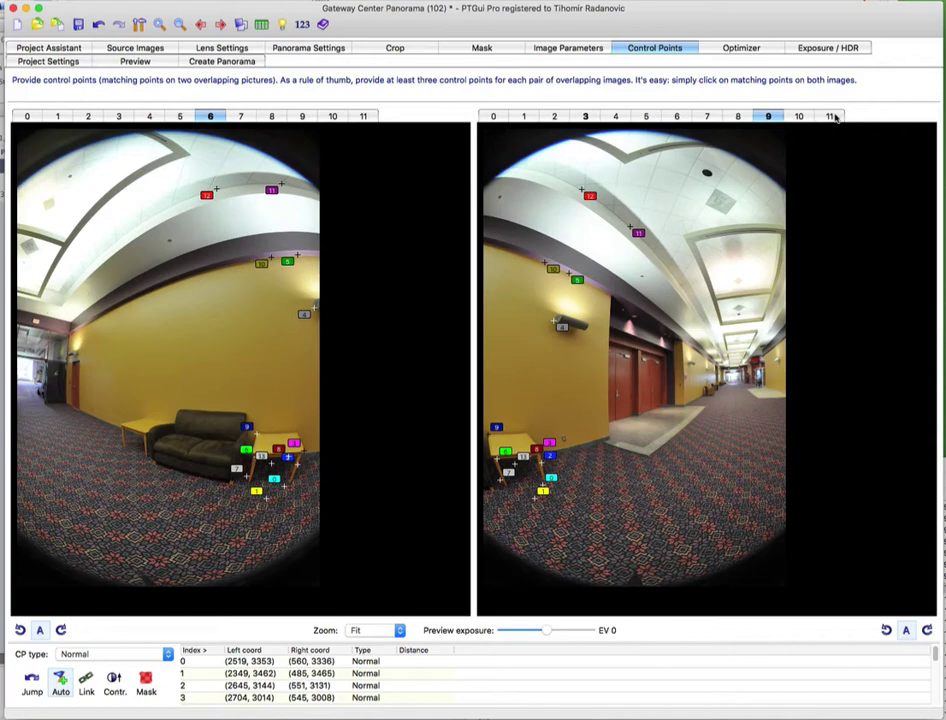
pyautogui.click(27, 117)
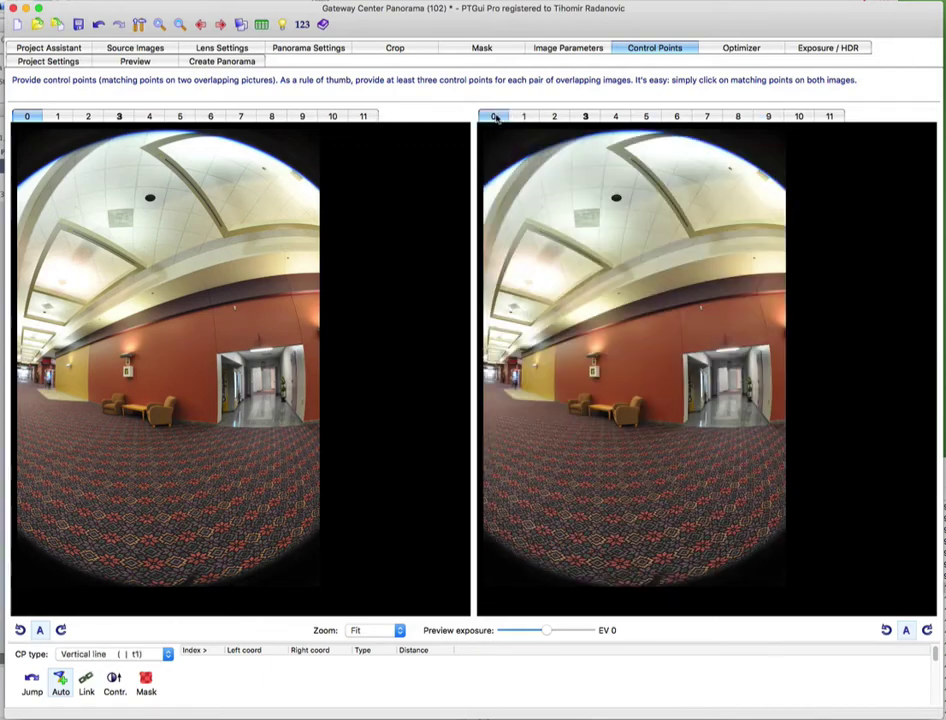
# Delete the worst 6 of 44 control points and accept the reoptimized alignment averaging 4.48 pixels.
pyautogui.click(119, 116)
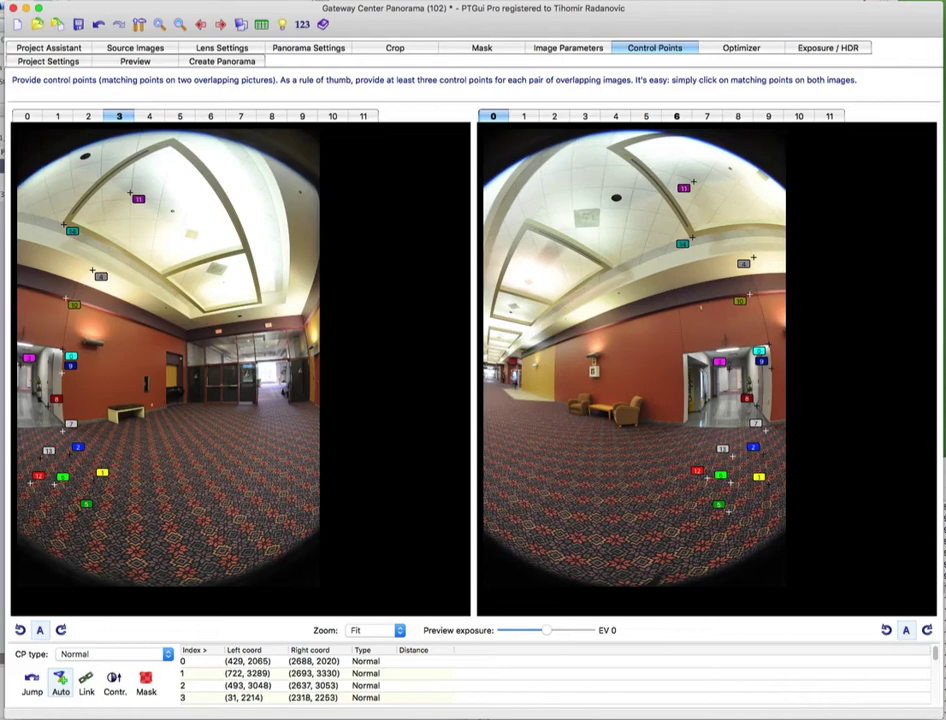
pyautogui.click(40, 1)
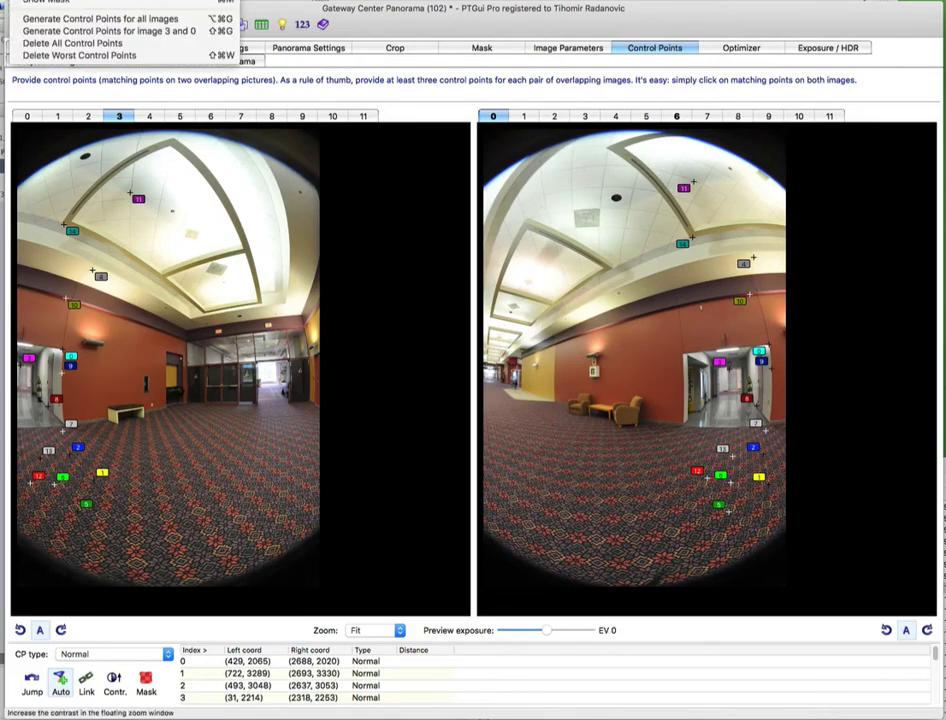
pyautogui.click(73, 56)
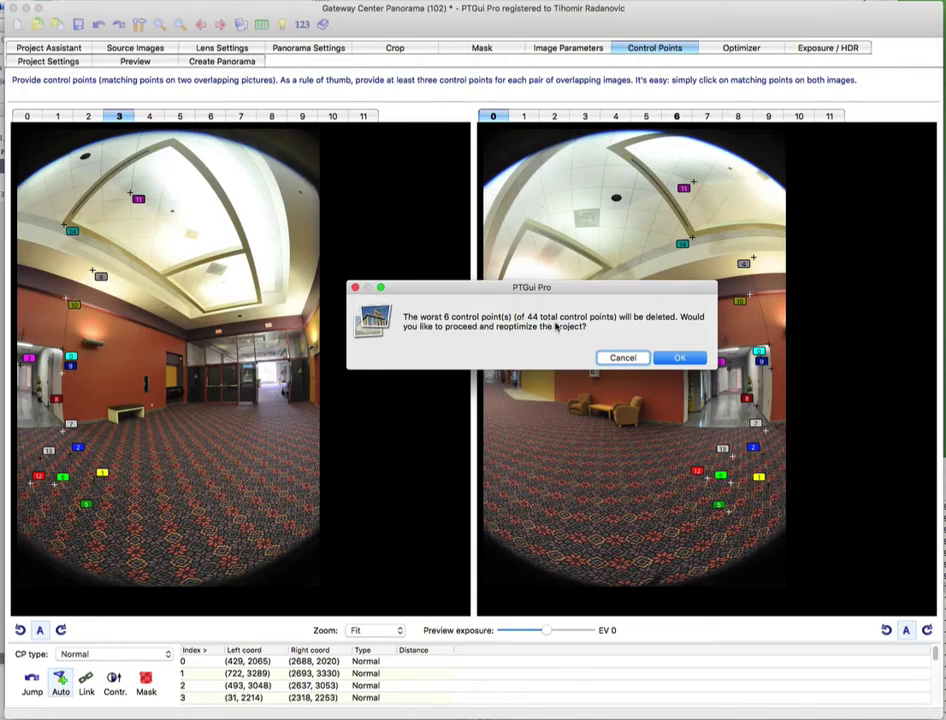
pyautogui.click(676, 358)
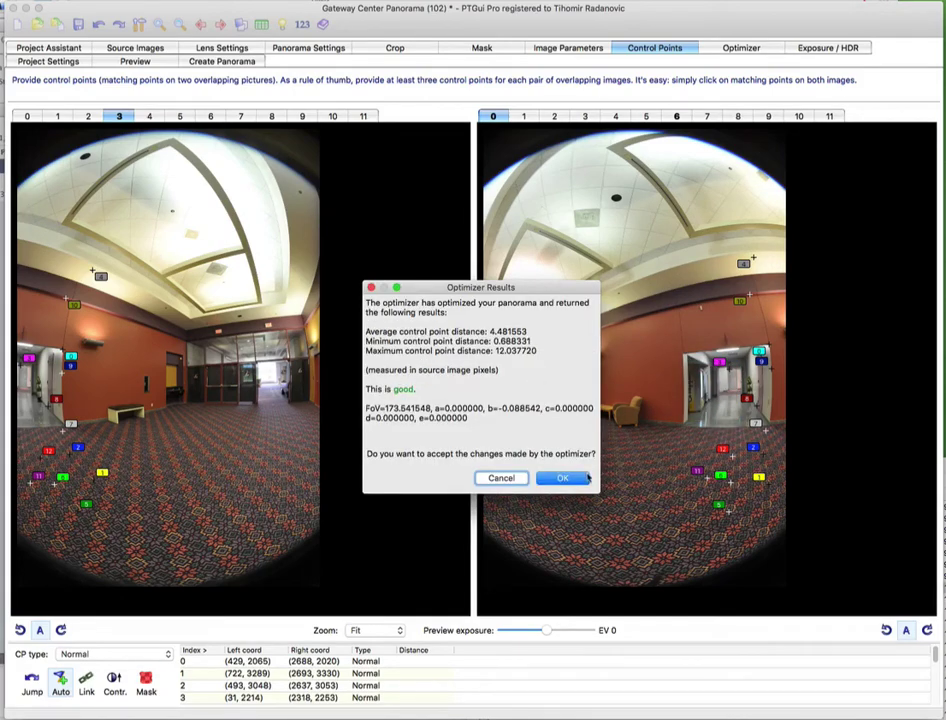
pyautogui.click(576, 478)
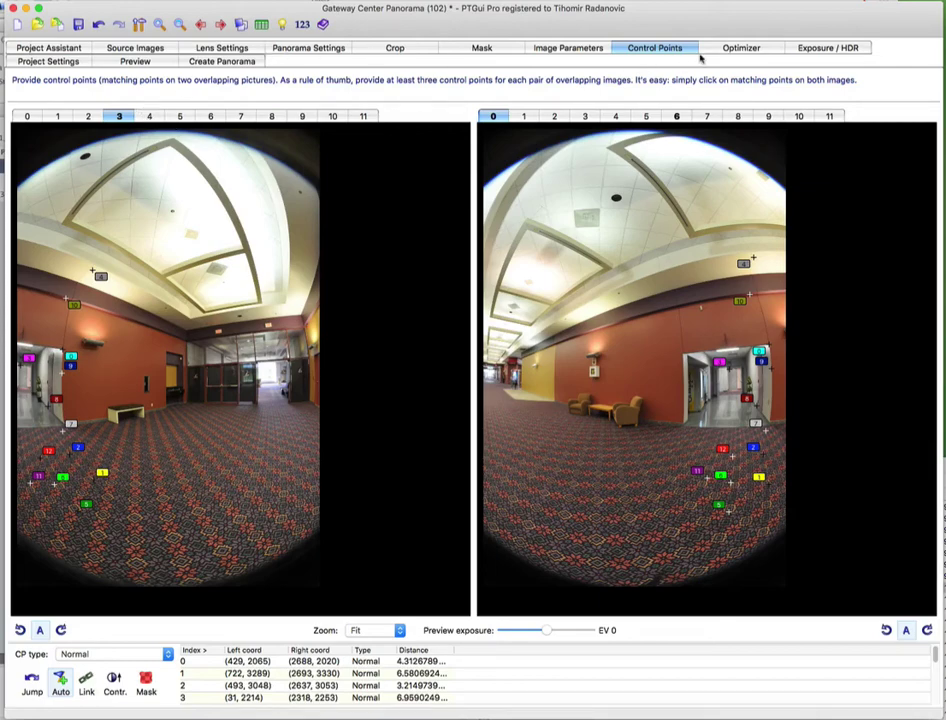
# Add lens distortion a and c, horizontal/vertical shift and horizontal shear to optimization; accept the 1.388-pixel result.
pyautogui.click(735, 47)
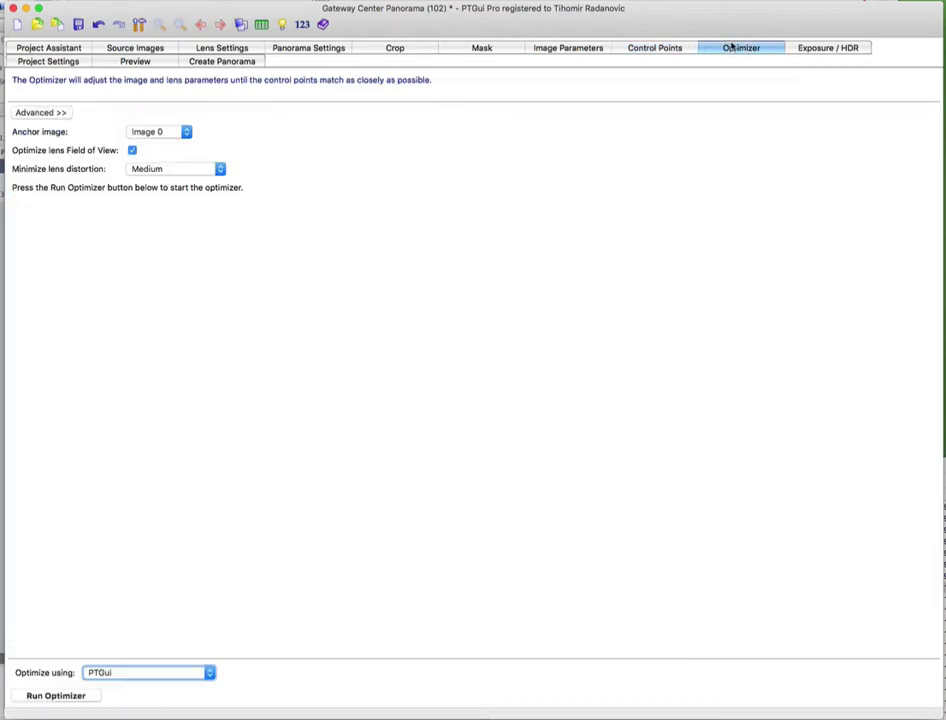
pyautogui.click(52, 112)
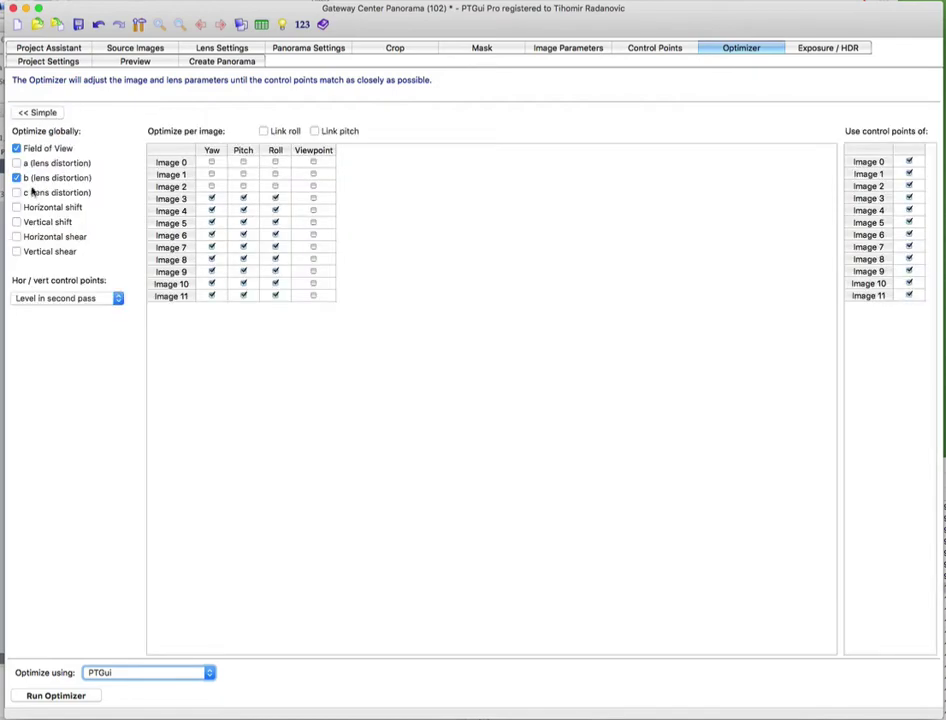
pyautogui.click(16, 163)
pyautogui.click(16, 192)
pyautogui.click(16, 208)
pyautogui.click(16, 222)
pyautogui.click(16, 237)
pyautogui.click(70, 697)
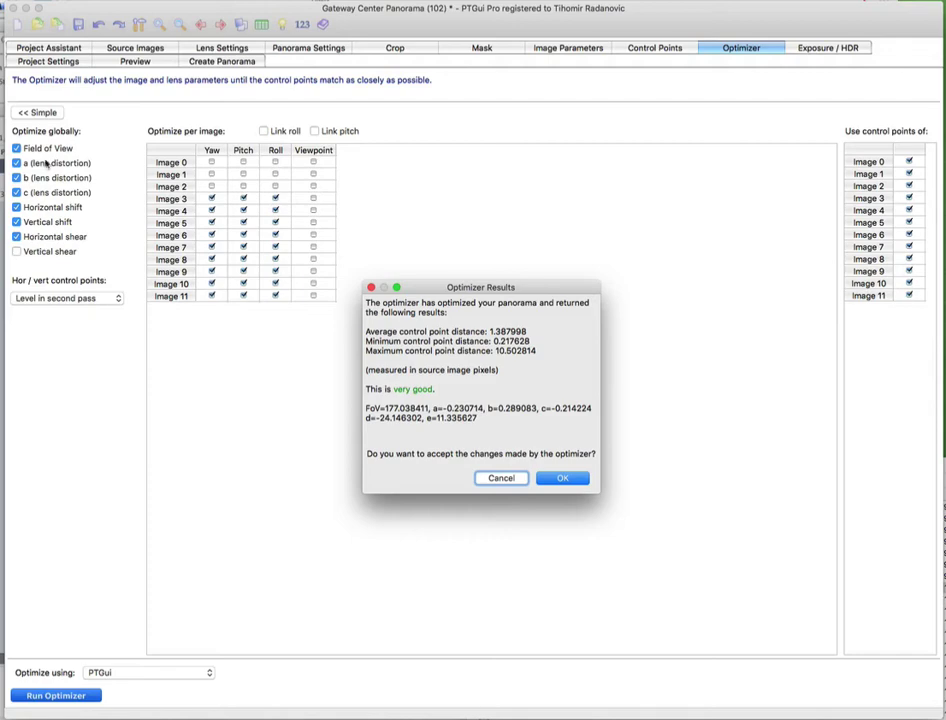
pyautogui.click(562, 479)
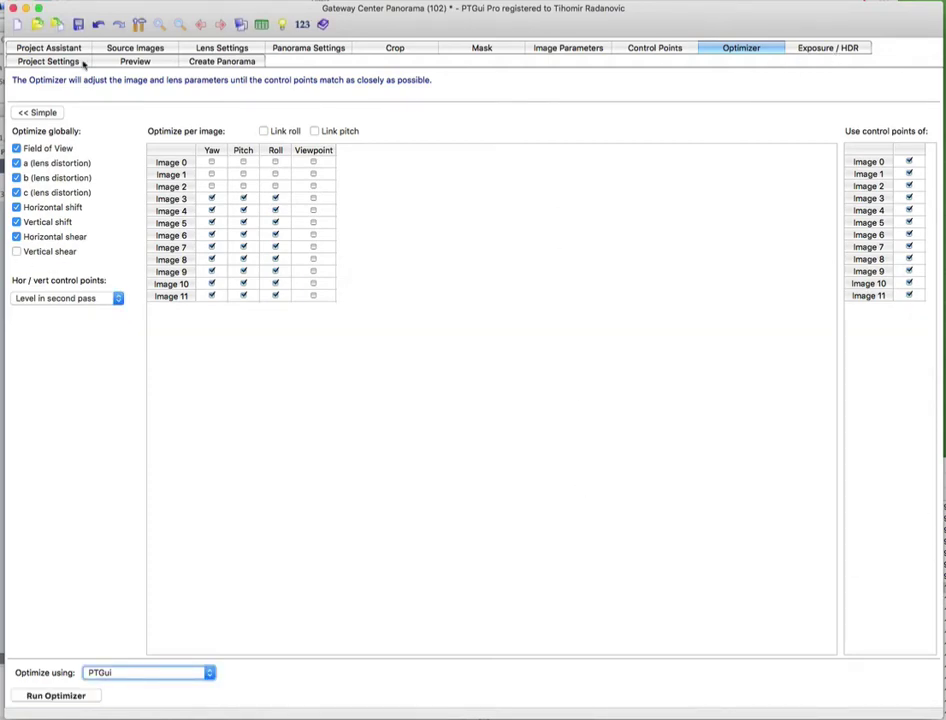
# Stitch a 1132 × 566 preview, view it in the default JPEG viewer, then close it.
pyautogui.click(130, 61)
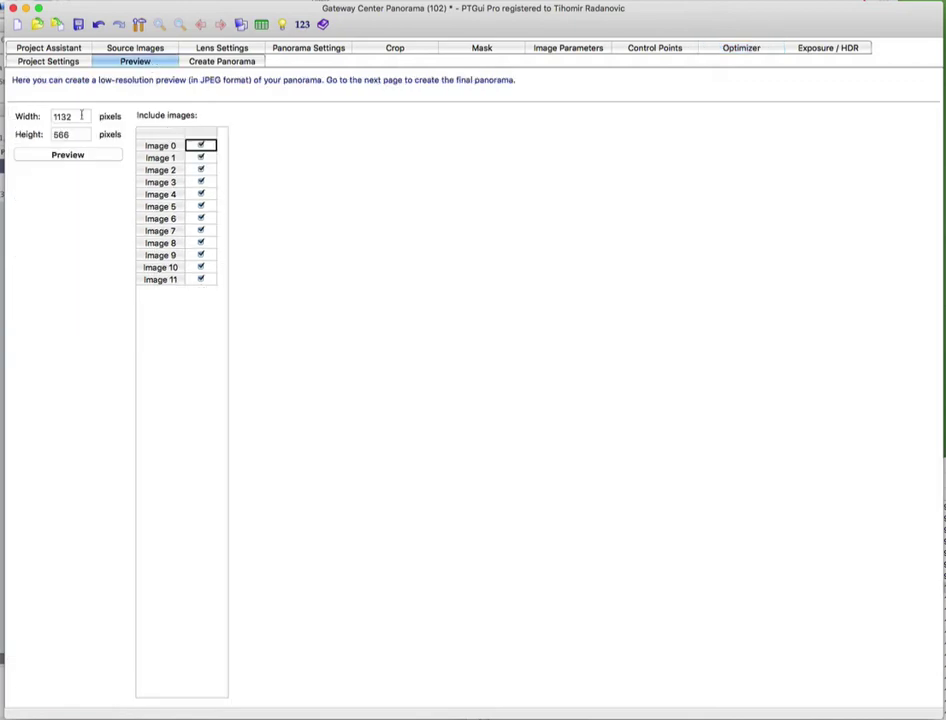
pyautogui.click(76, 154)
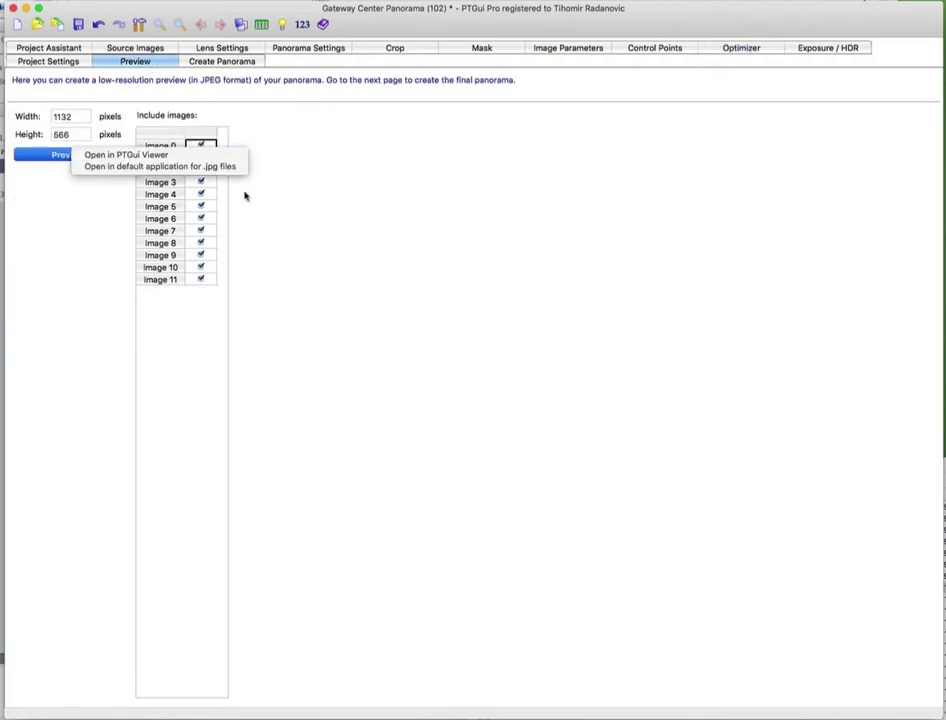
pyautogui.click(158, 166)
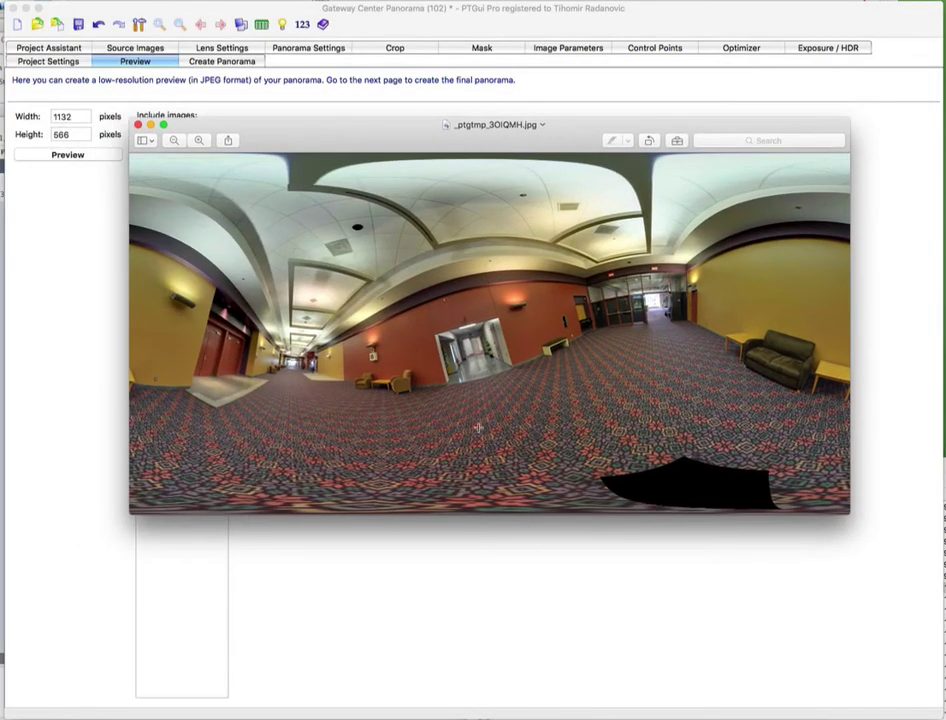
pyautogui.click(138, 125)
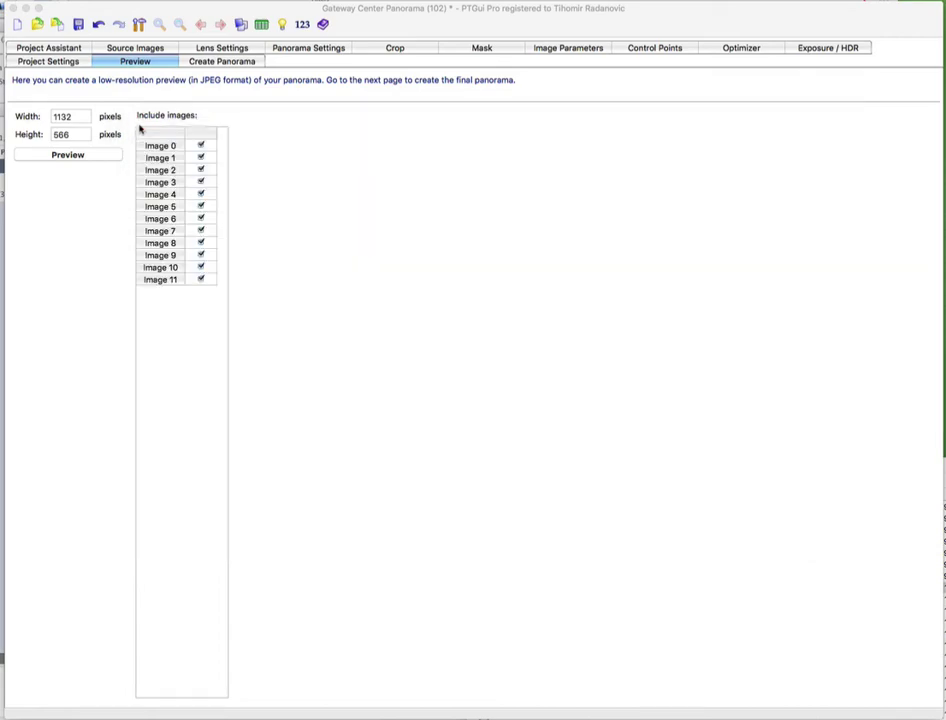
# Level the panorama in the Panorama Editor so the horizon is straight, then close the editor.
pyautogui.click(60, 49)
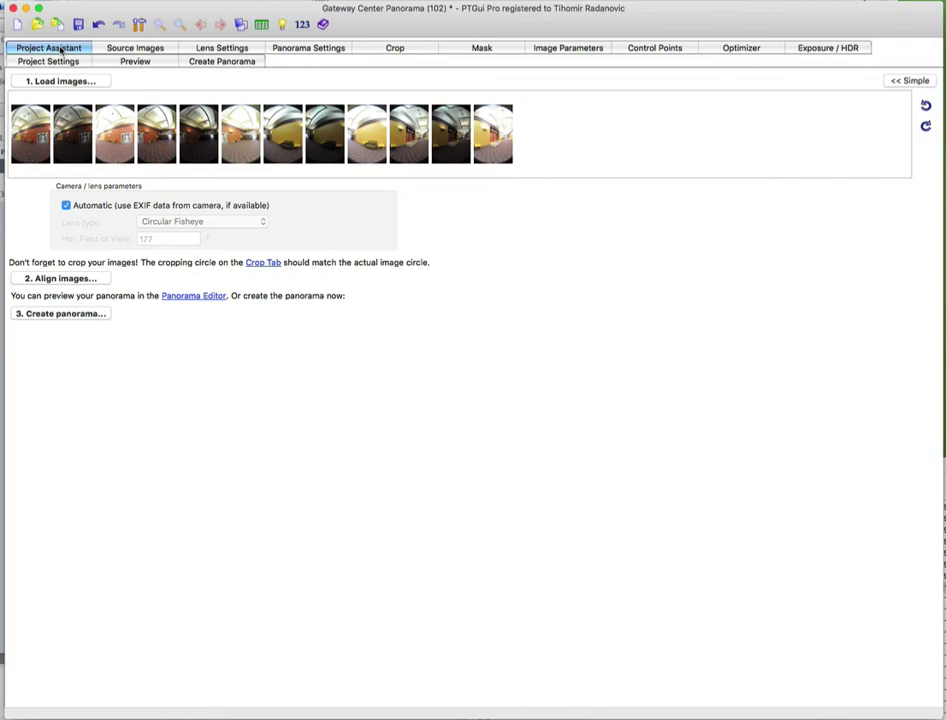
pyautogui.click(210, 299)
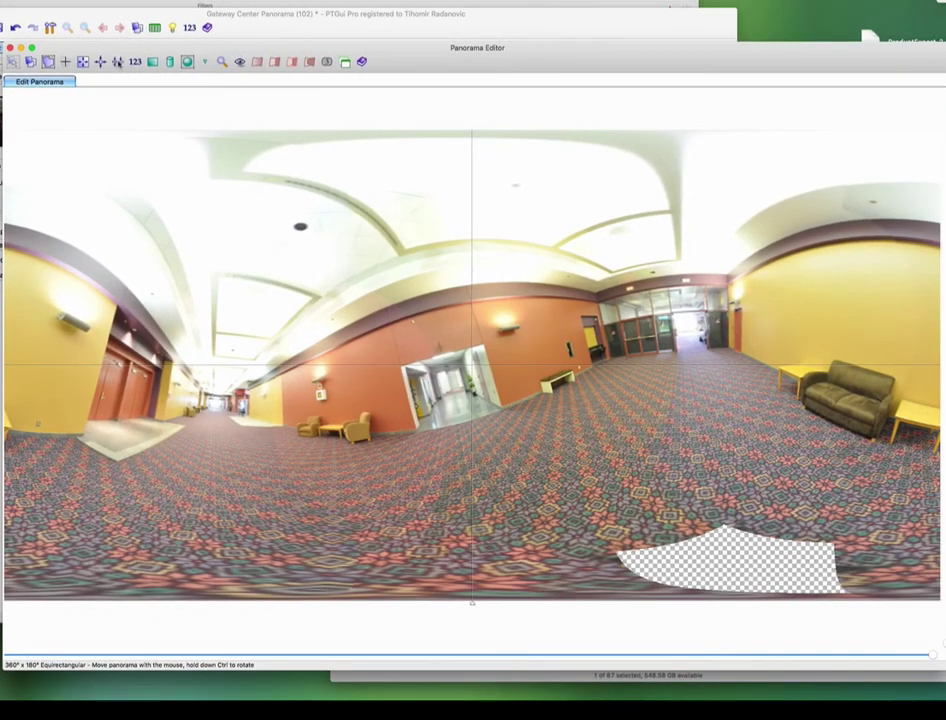
pyautogui.click(117, 61)
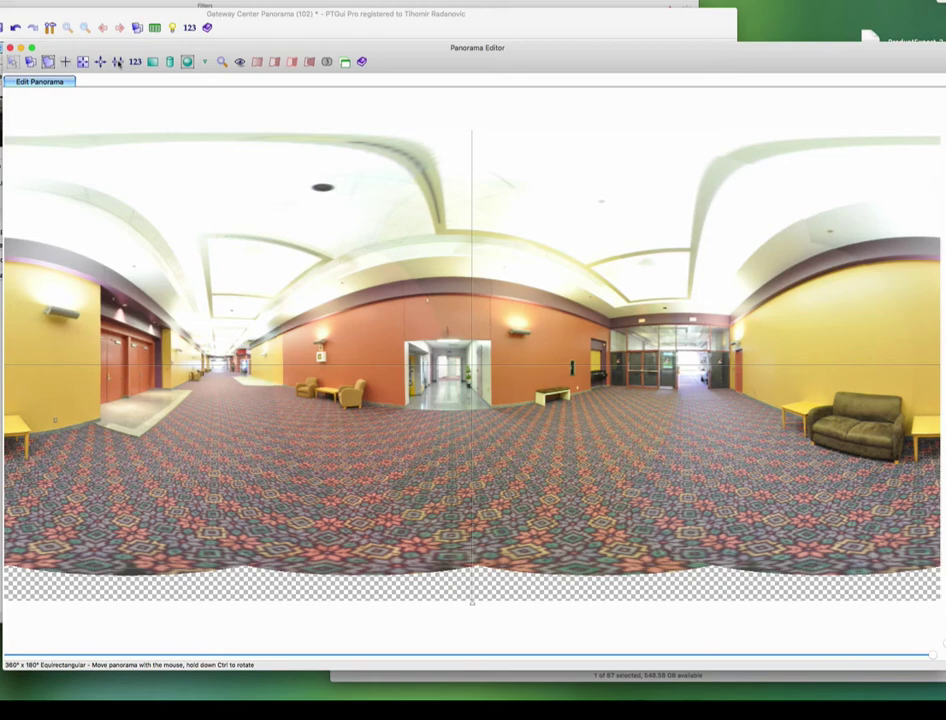
pyautogui.click(10, 47)
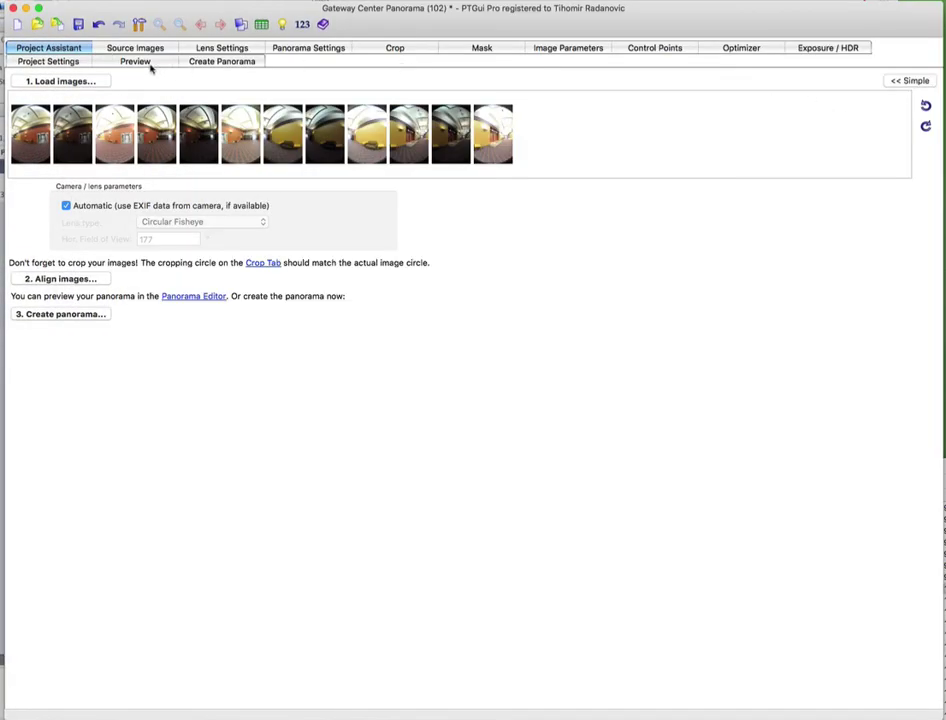
# Re-run the optimizer on the leveled panorama and accept the results.
pyautogui.click(746, 48)
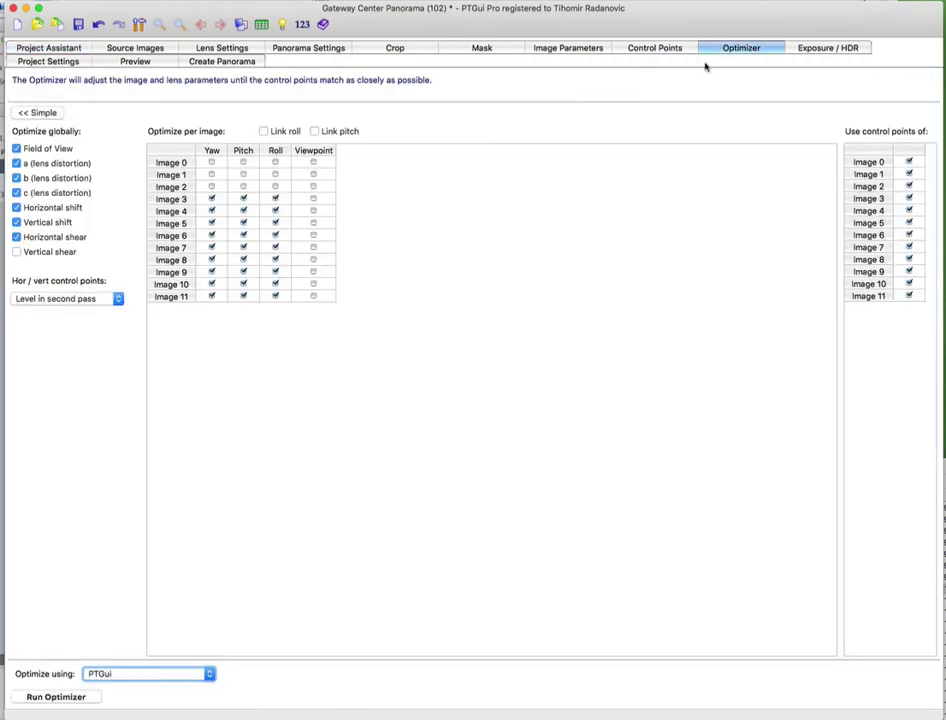
pyautogui.click(76, 699)
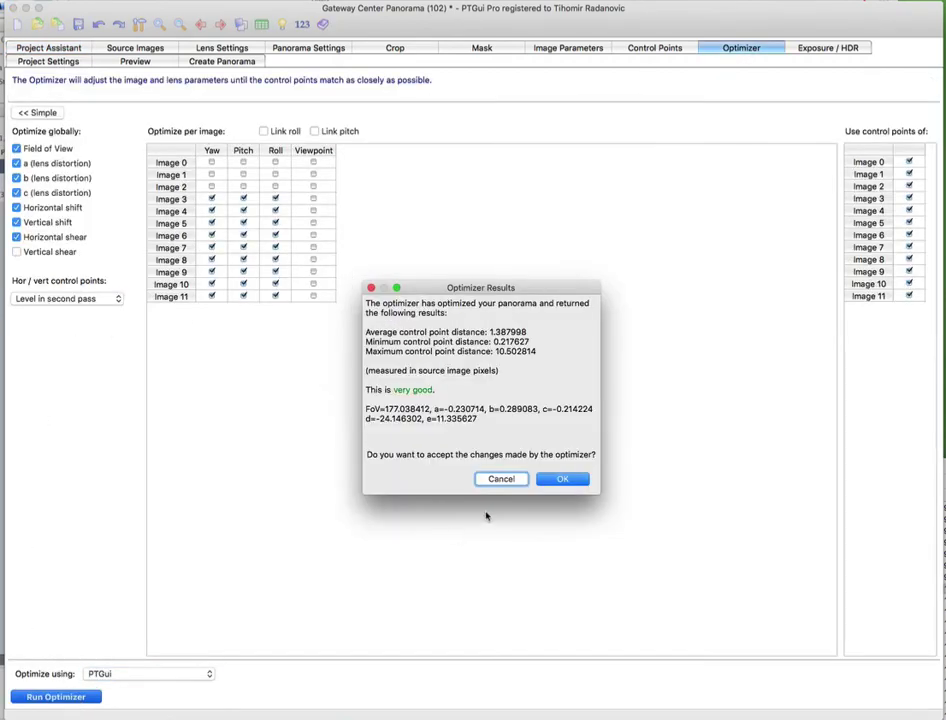
pyautogui.click(574, 484)
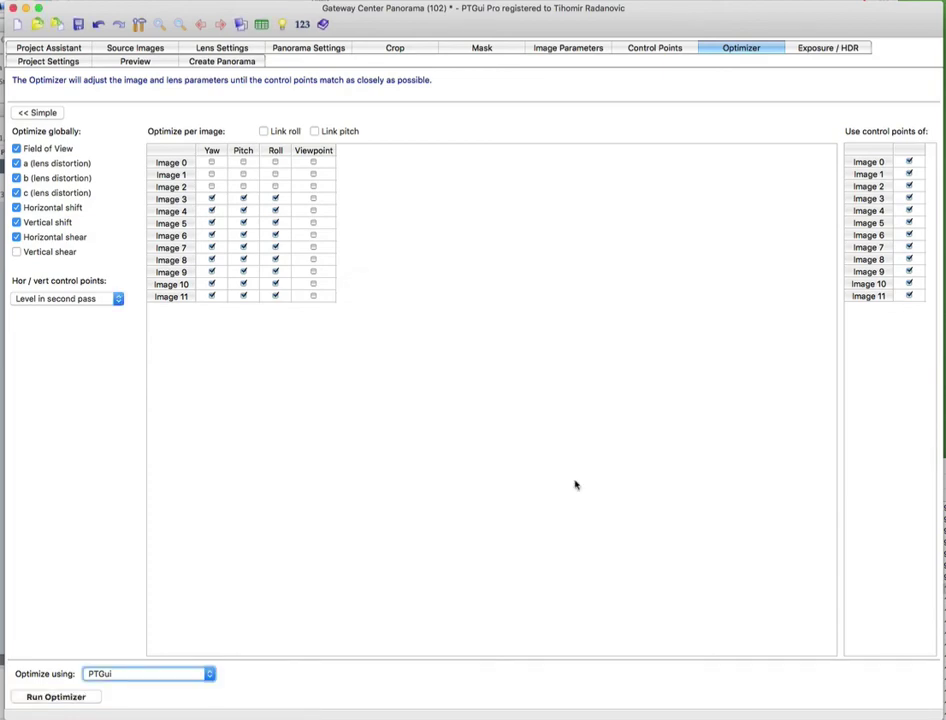
# Stitch a new 1132 × 566 preview, view it in the JPEG viewer, and close it.
pyautogui.click(139, 62)
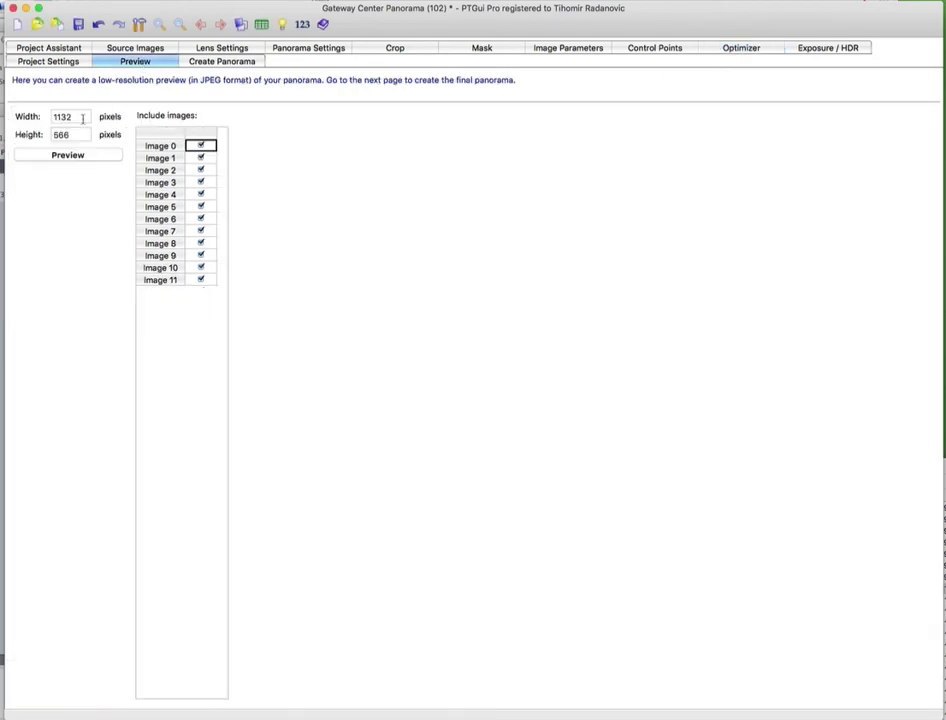
pyautogui.click(79, 156)
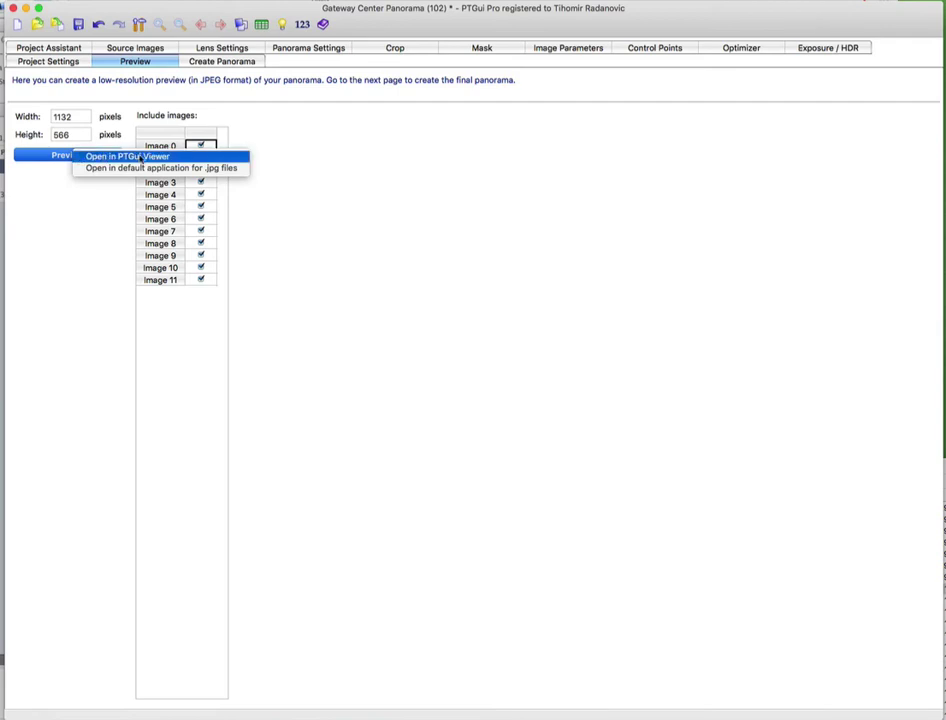
pyautogui.click(137, 168)
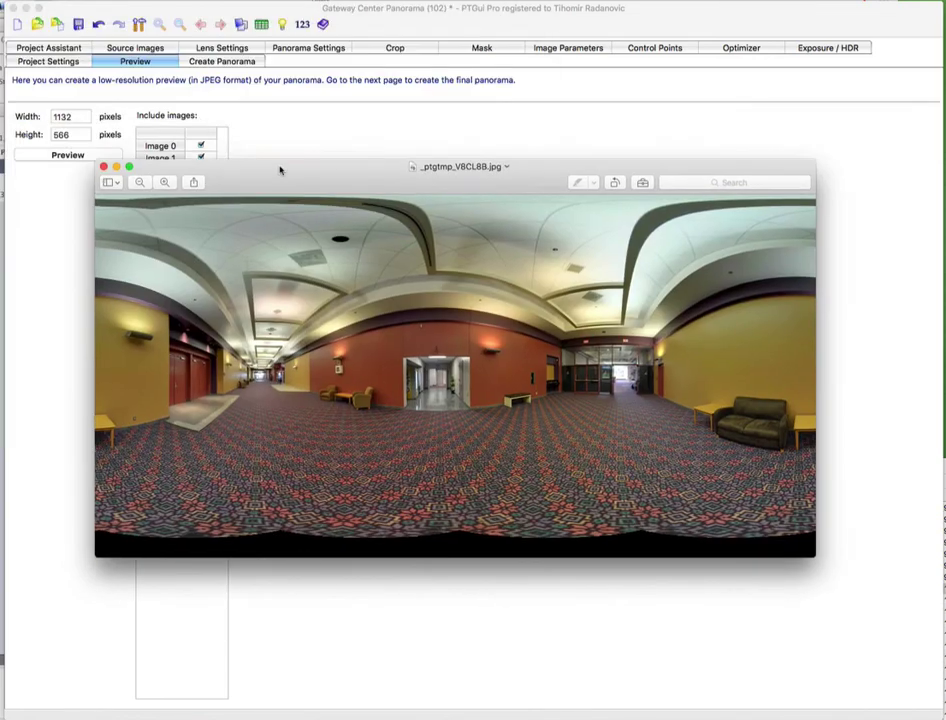
pyautogui.click(103, 167)
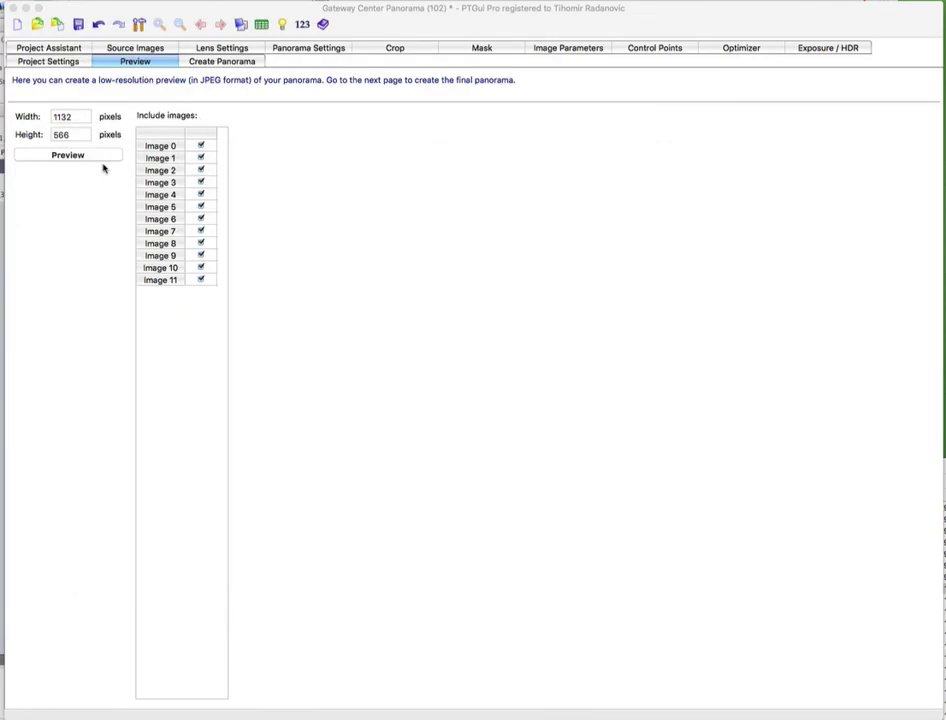
# Set the panorama output width to 8048 pixels.
pyautogui.click(222, 61)
pyautogui.click(126, 113)
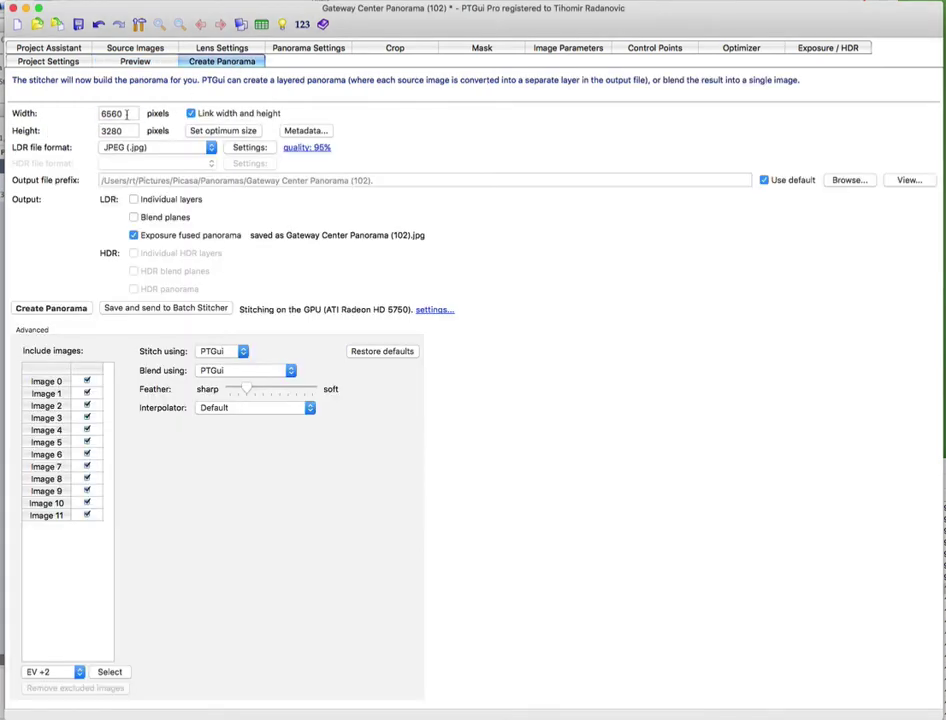
pyautogui.moveTo(126, 113); pyautogui.dragTo(67, 113)
pyautogui.write('8048')
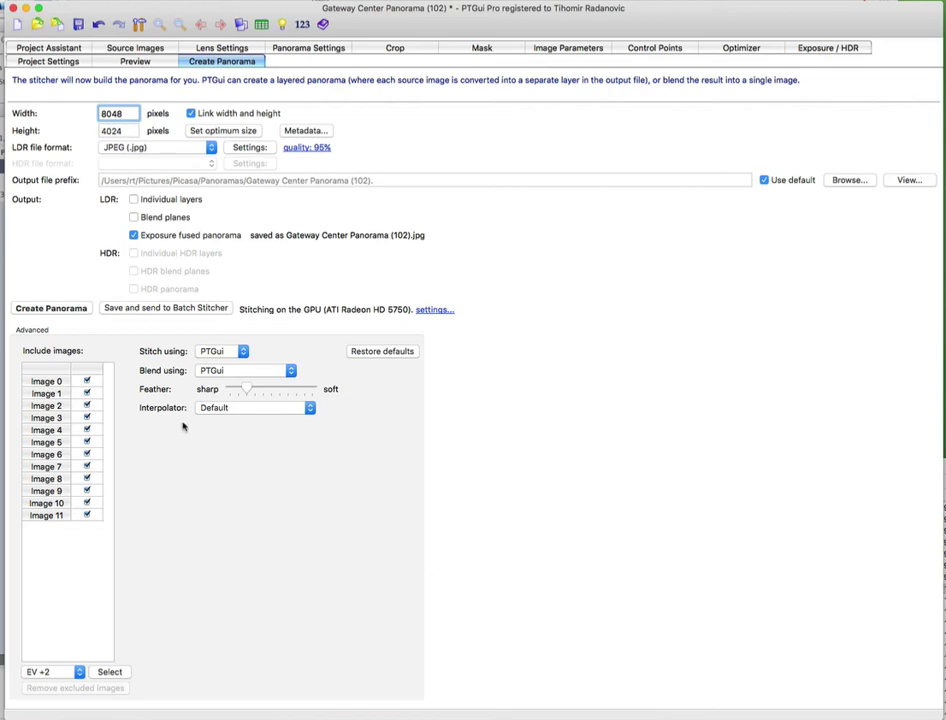
# Save the project, stitch the full 8048 × 4024 JPEG, and open Gateway Center Panorama (102).jpg in Picasa.
pyautogui.press('super+s')
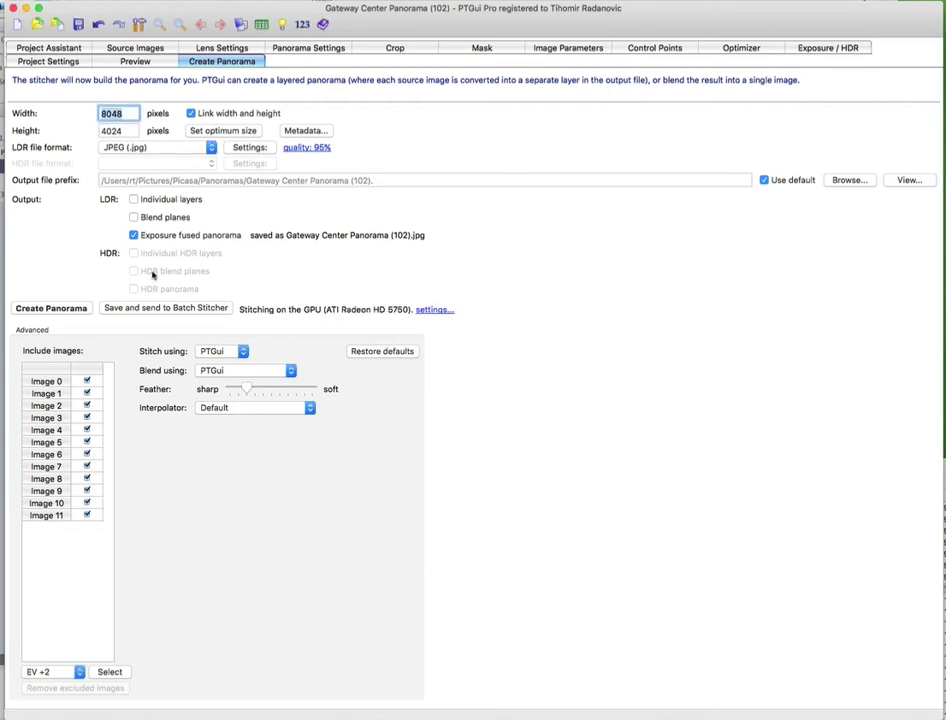
pyautogui.click(51, 309)
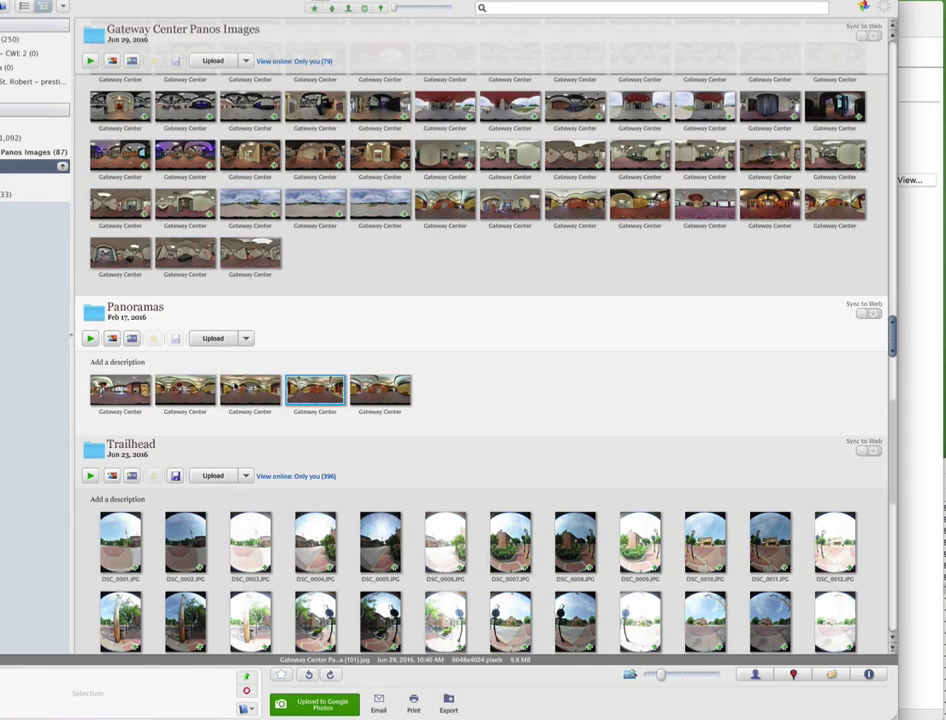
pyautogui.doubleClick(380, 390)
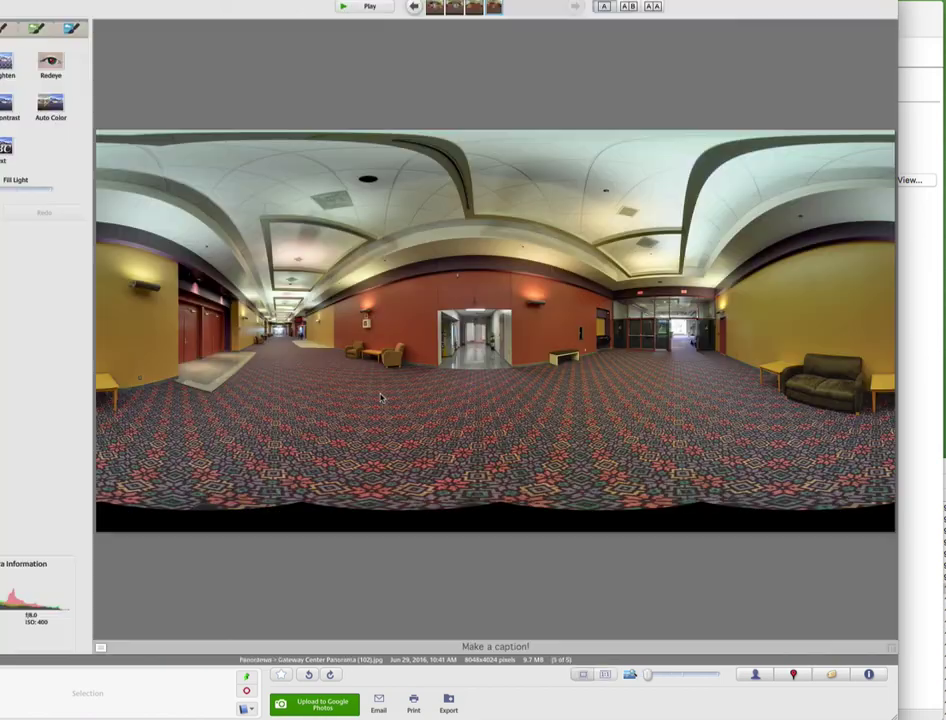